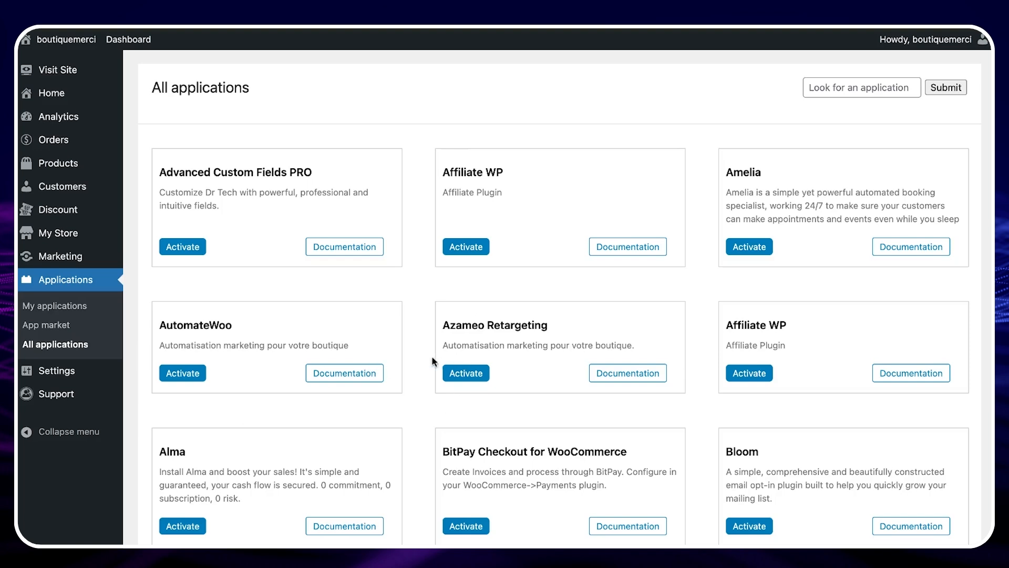
- Search the applications for email and activate WooCommerce Email Customizer with Drag and Drop Email Builder
{"action": "scroll", "coordinate": [451, 396], "scroll_direction": "down", "scroll_amount": 1}
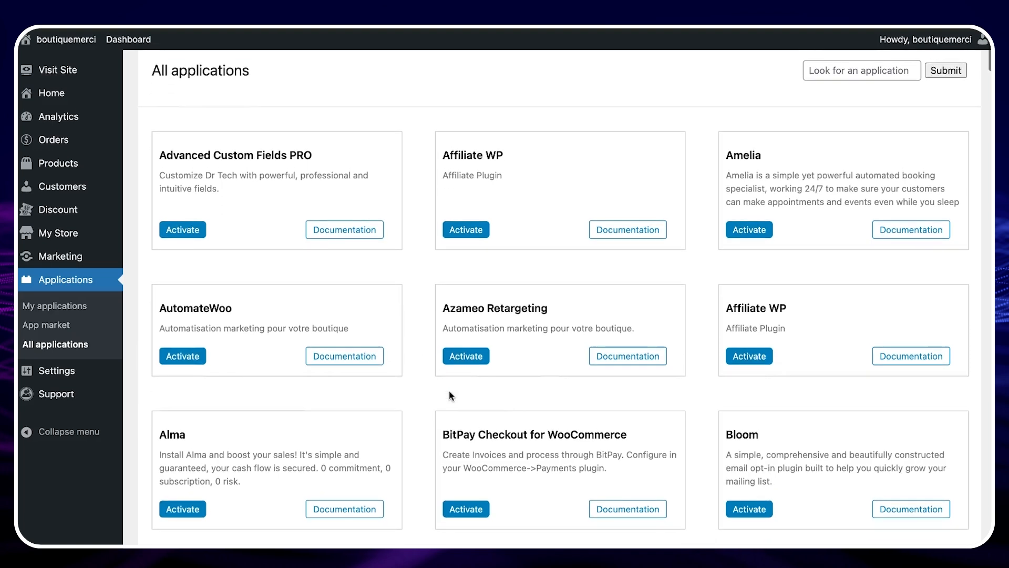
{"action": "scroll", "coordinate": [450, 396], "scroll_direction": "down", "scroll_amount": 1}
{"action": "scroll", "coordinate": [560, 297], "scroll_direction": "up", "scroll_amount": 1}
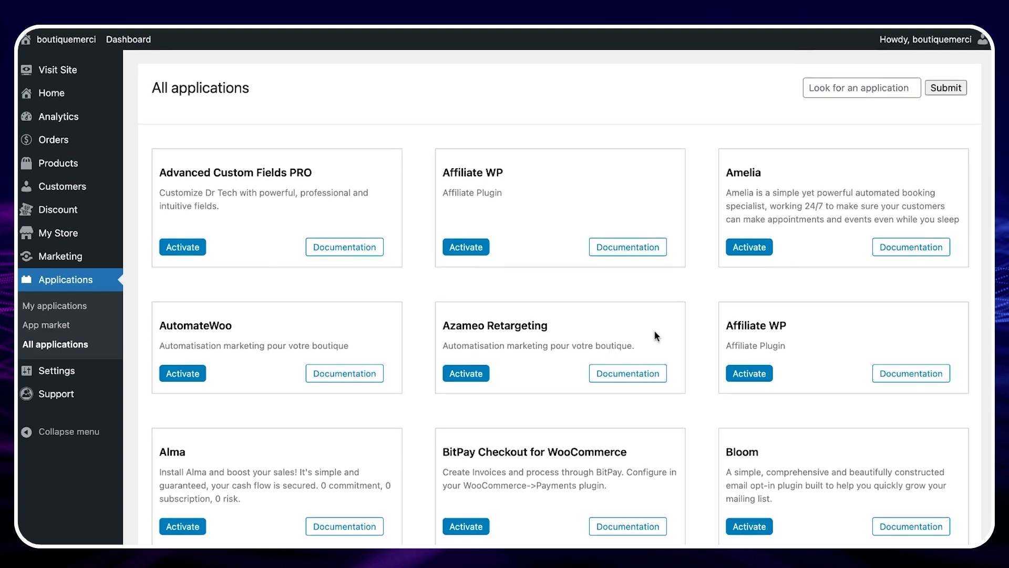
{"action": "left_click", "coordinate": [859, 87]}
{"action": "type", "text": "email"}
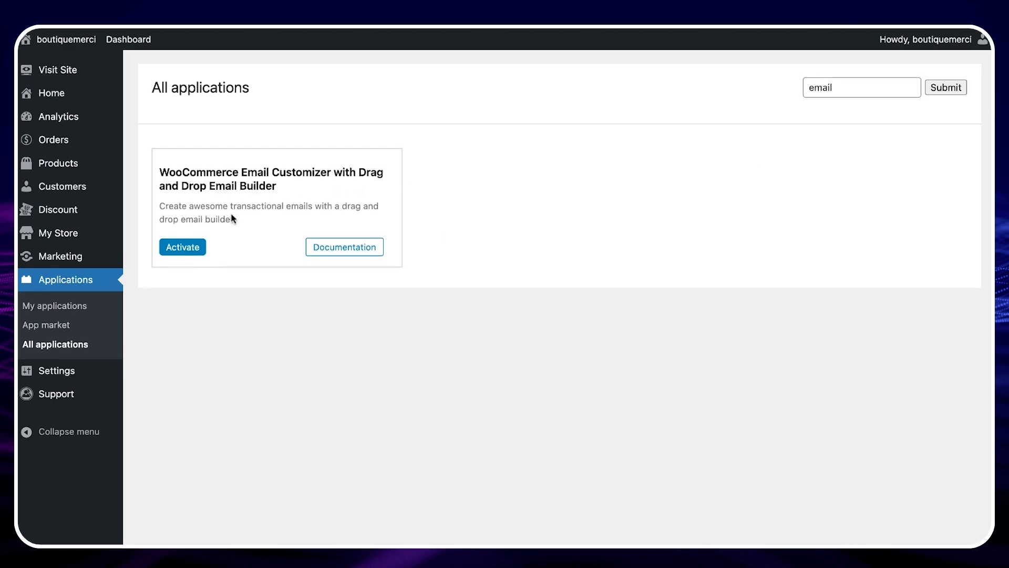
{"action": "left_click", "coordinate": [196, 251]}
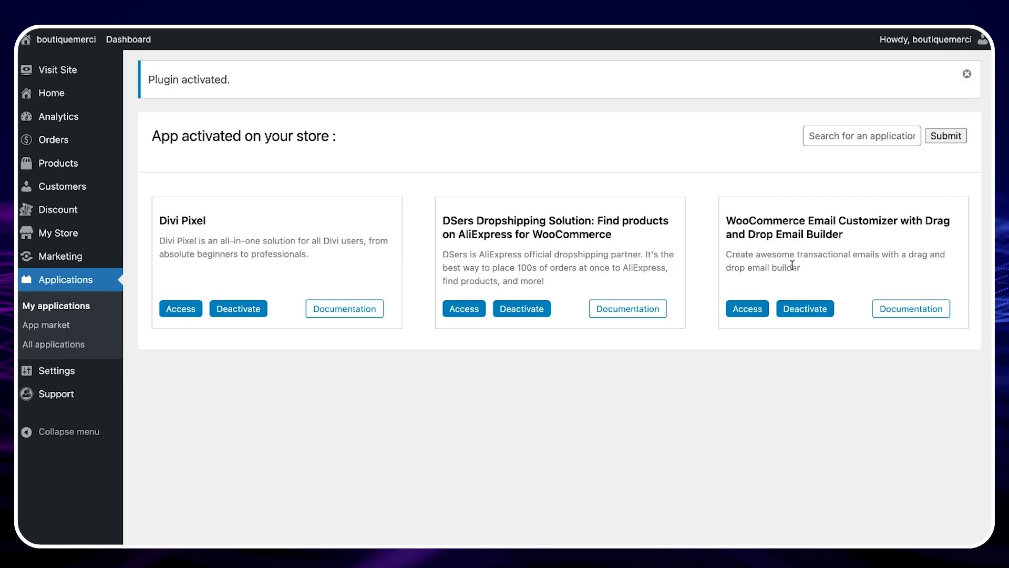
- Start a new order in the store and set its status to Completed
{"action": "left_click", "coordinate": [747, 310]}
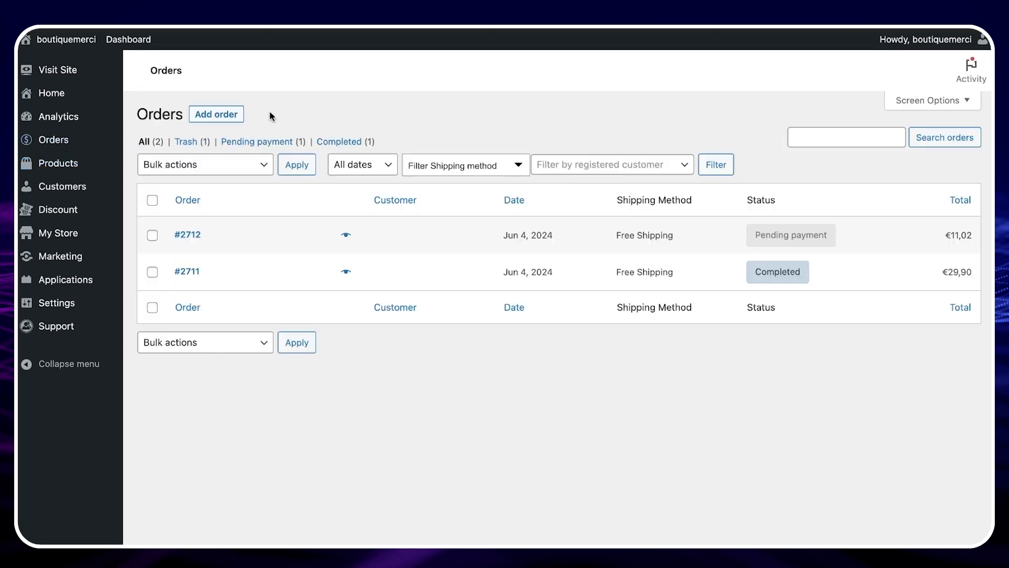
{"action": "left_click", "coordinate": [233, 115]}
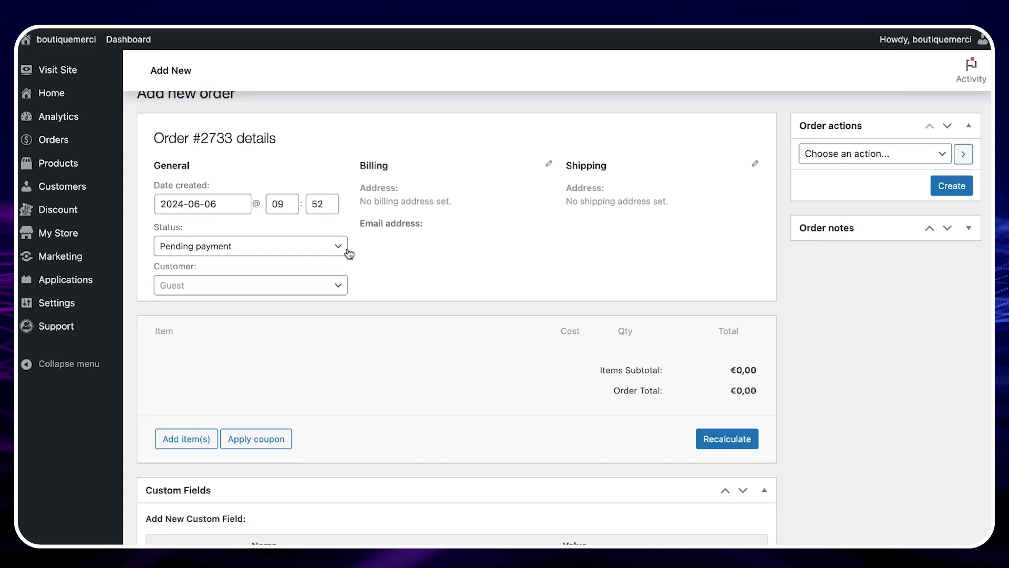
{"action": "left_click", "coordinate": [305, 248]}
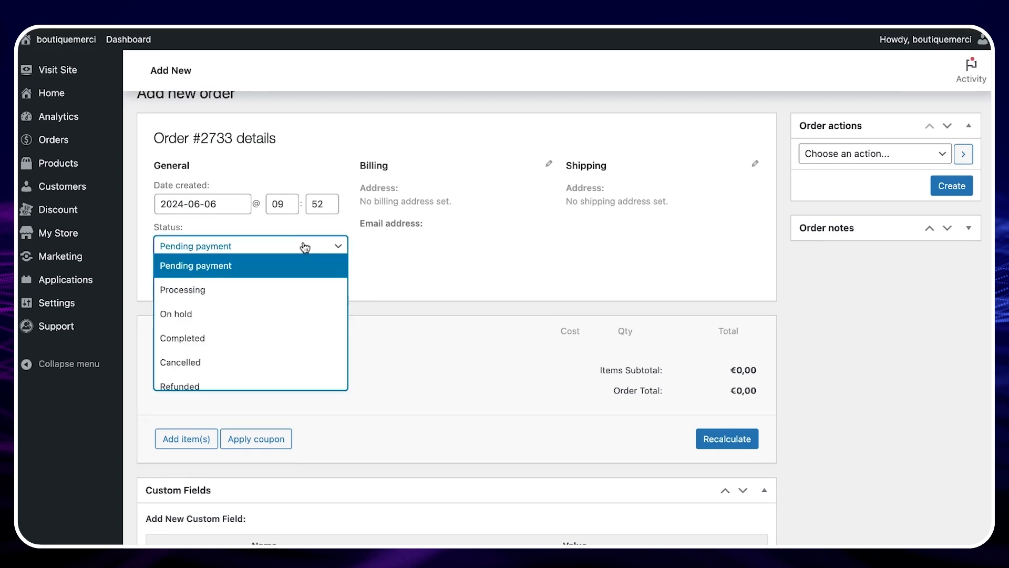
{"action": "left_click", "coordinate": [278, 339]}
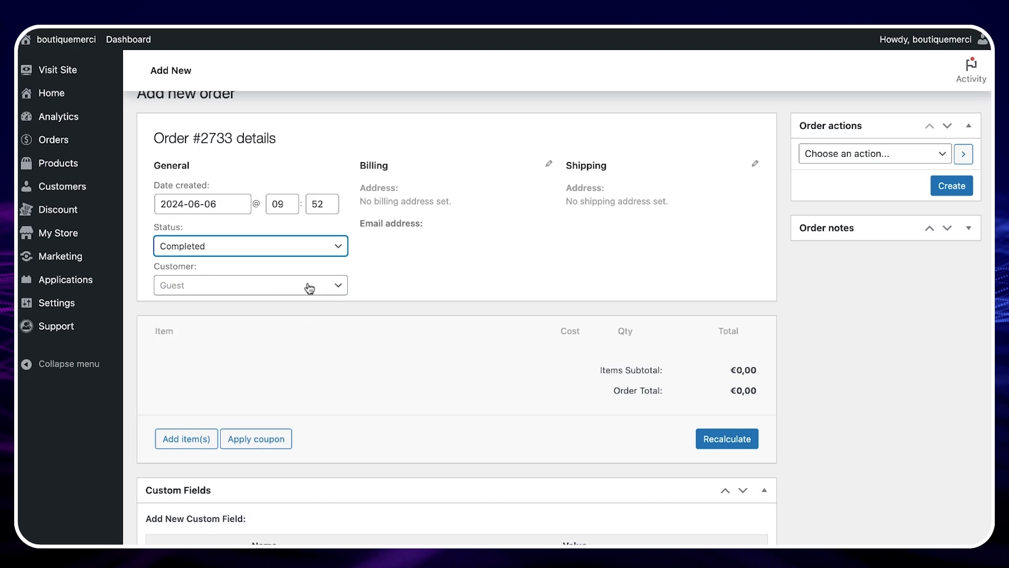
{"action": "scroll", "coordinate": [357, 342], "scroll_direction": "up", "scroll_amount": 1}
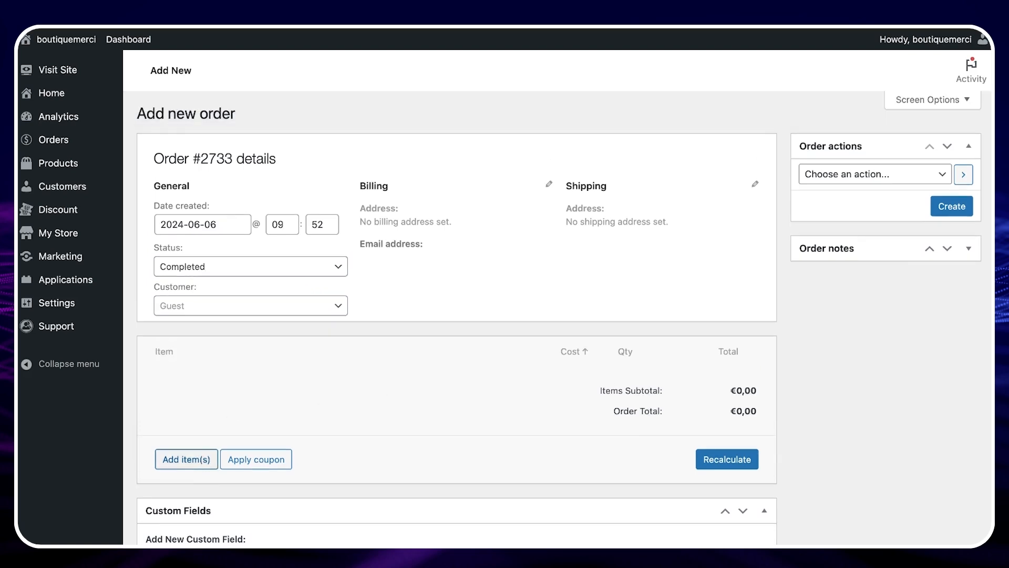
- Add the product Ensemble pantalon et crop top en lin pour femme to the order and create it
{"action": "left_click", "coordinate": [186, 459]}
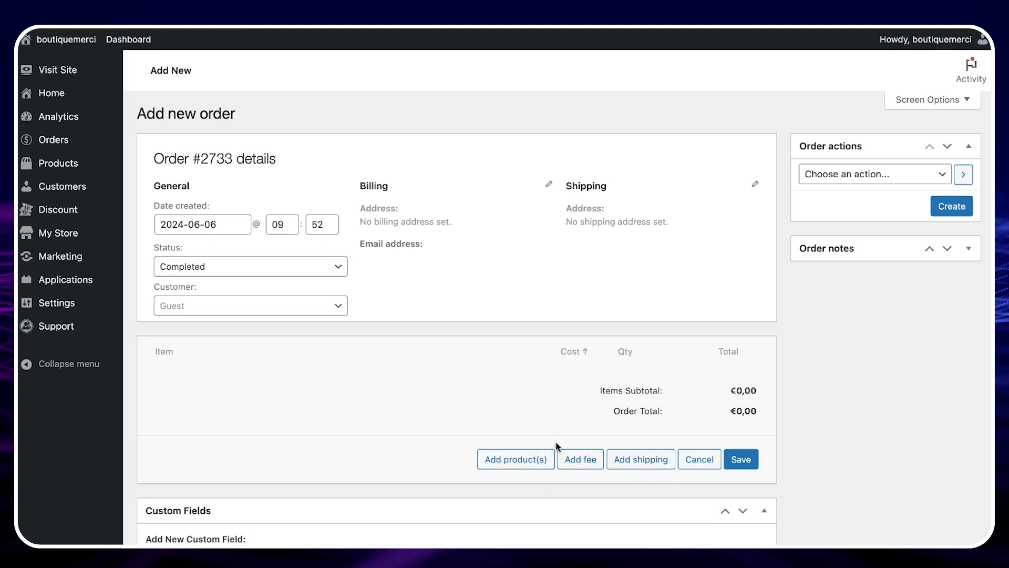
{"action": "left_click", "coordinate": [536, 461]}
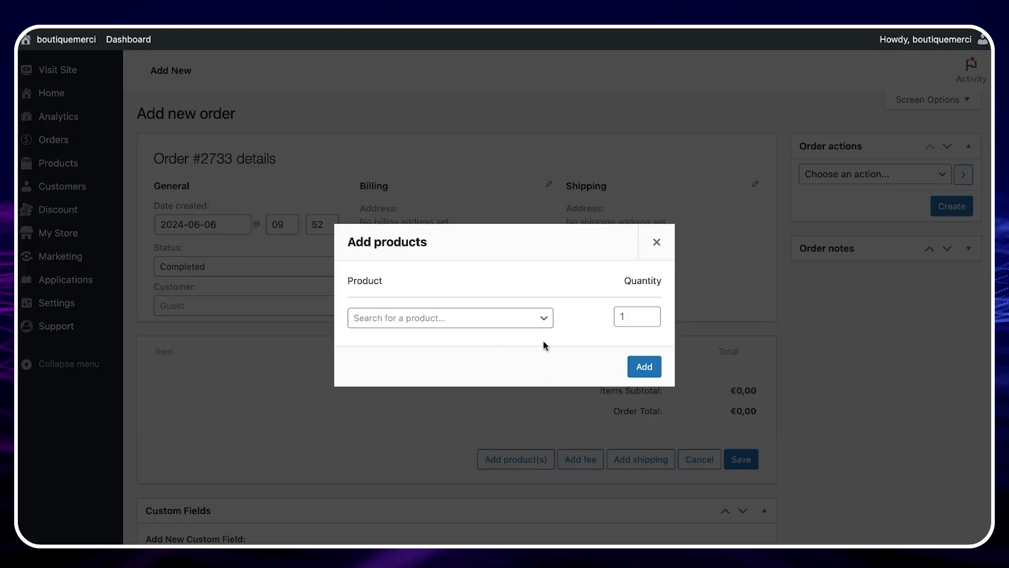
{"action": "left_click", "coordinate": [516, 318]}
{"action": "type", "text": "Ens"}
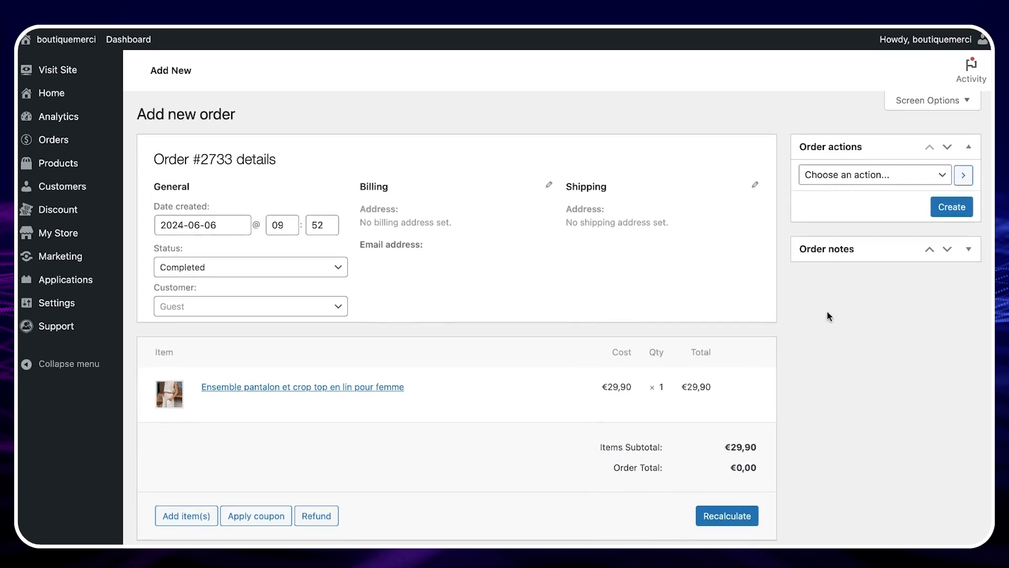
{"action": "left_click", "coordinate": [964, 206]}
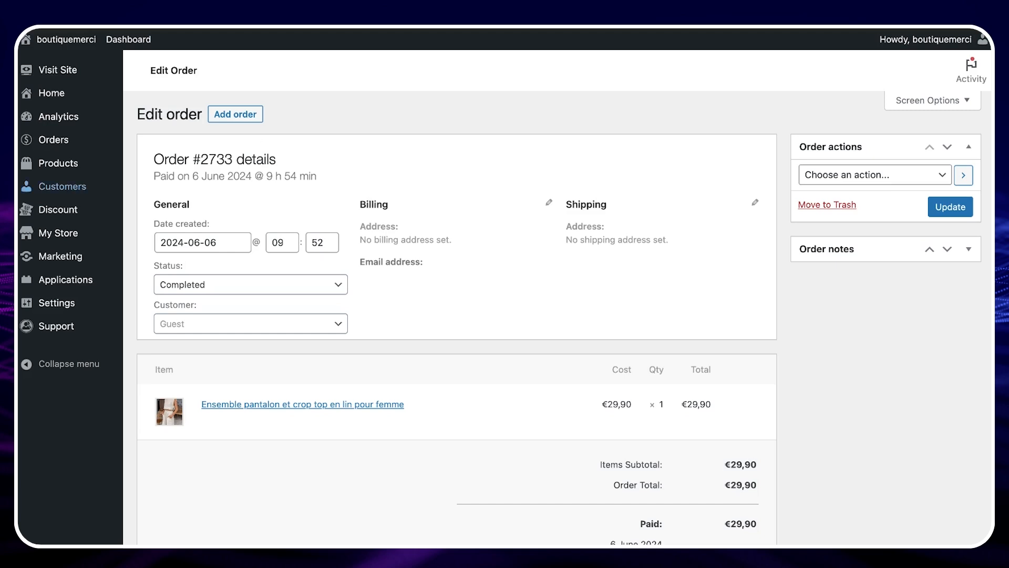
- Open the email customizer app and preview the New Order email using sample order 2711
{"action": "mouse_move", "coordinate": [67, 276]}
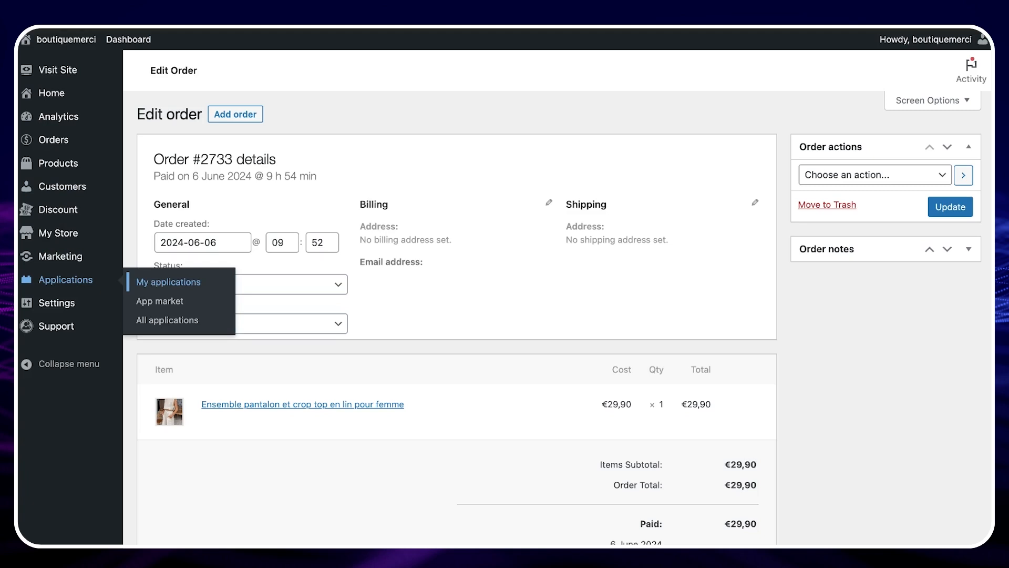
{"action": "left_click", "coordinate": [168, 283]}
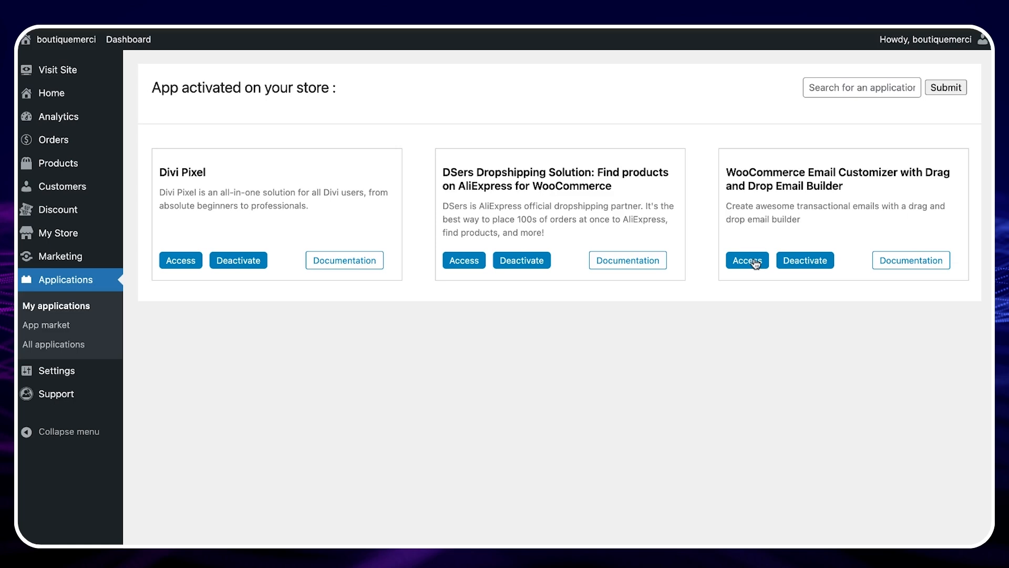
{"action": "left_click", "coordinate": [747, 260]}
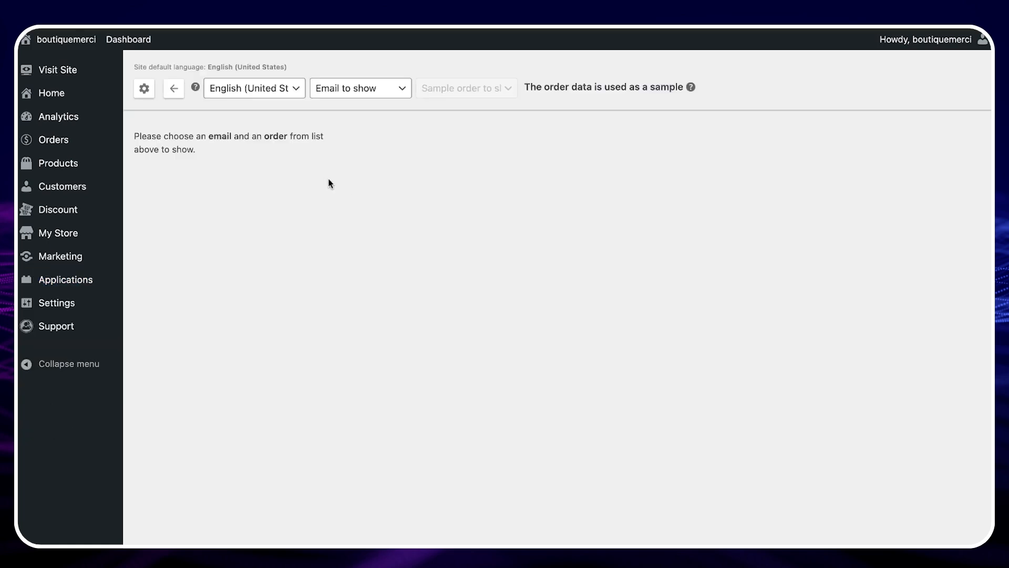
{"action": "left_click", "coordinate": [389, 93]}
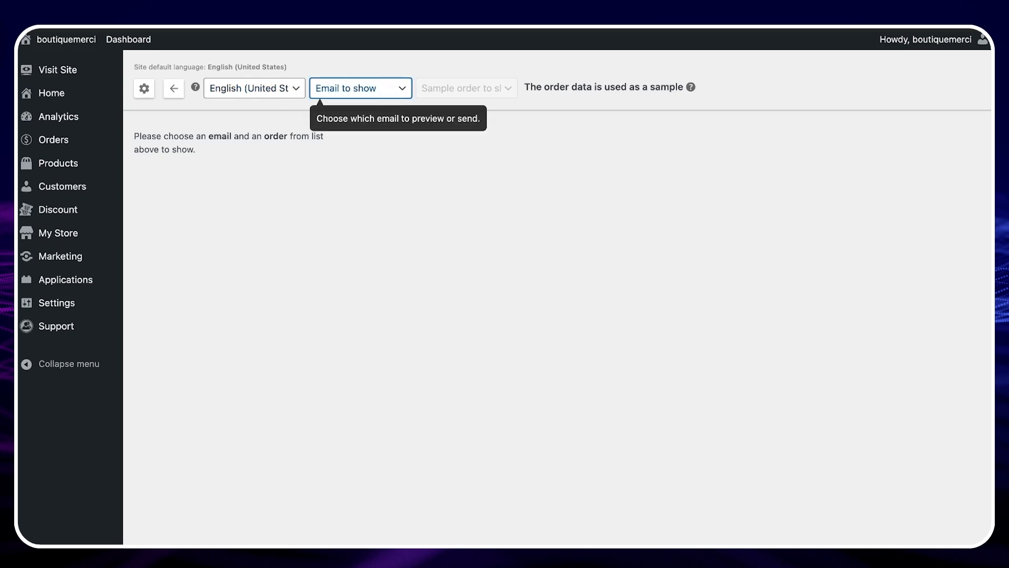
{"action": "left_click", "coordinate": [382, 62]}
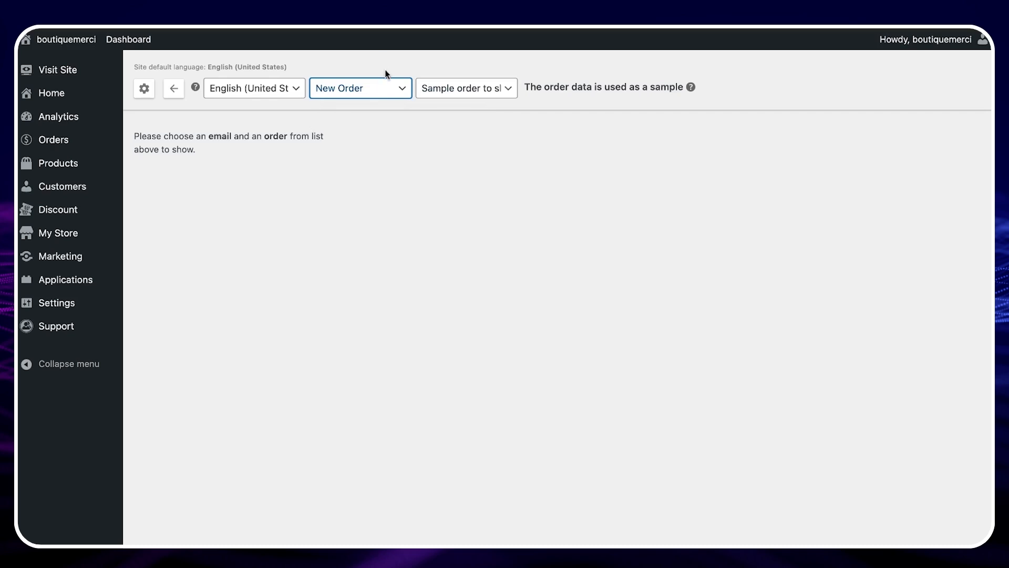
{"action": "left_click", "coordinate": [457, 86]}
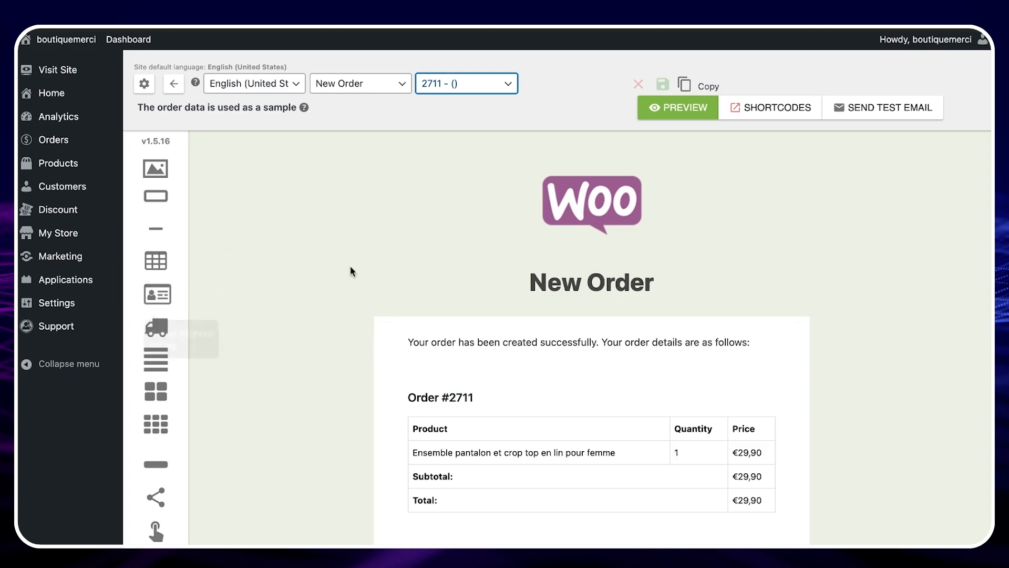
- Drag a Logo block into the email header just below the existing logo
{"action": "mouse_move", "coordinate": [453, 338]}
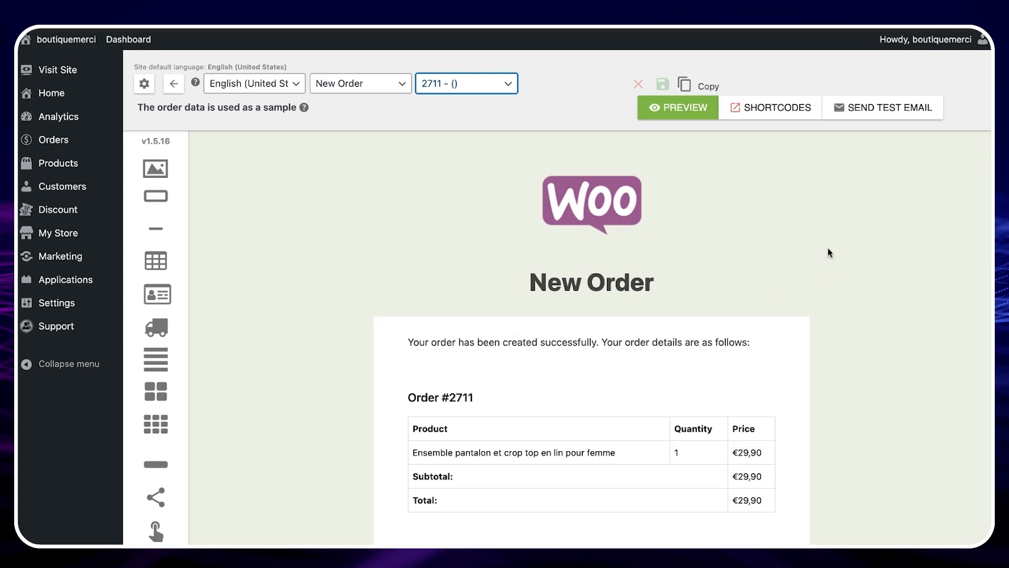
{"action": "scroll", "coordinate": [340, 231], "scroll_direction": "down", "scroll_amount": 2}
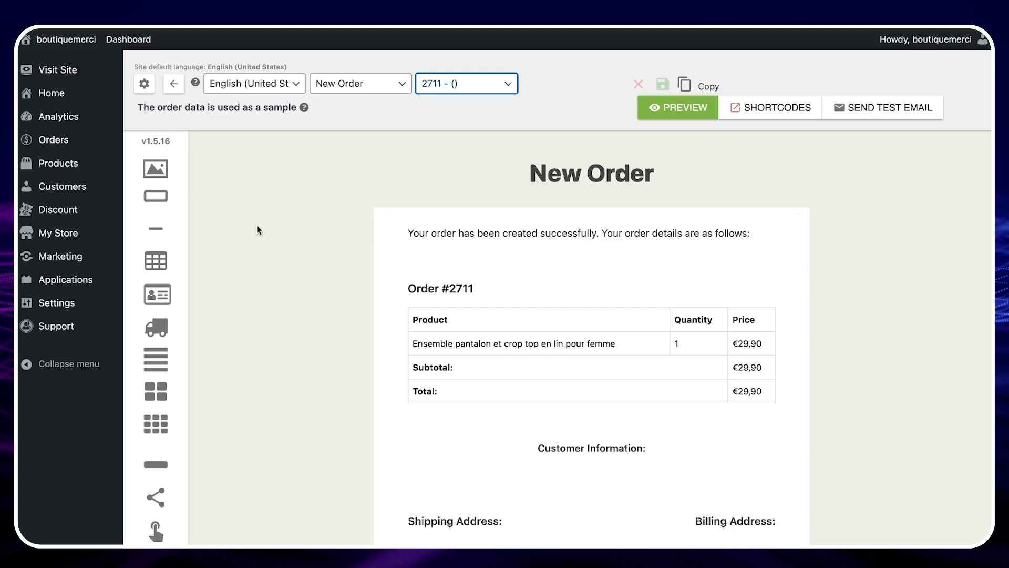
{"action": "scroll", "coordinate": [291, 231], "scroll_direction": "down", "scroll_amount": 2}
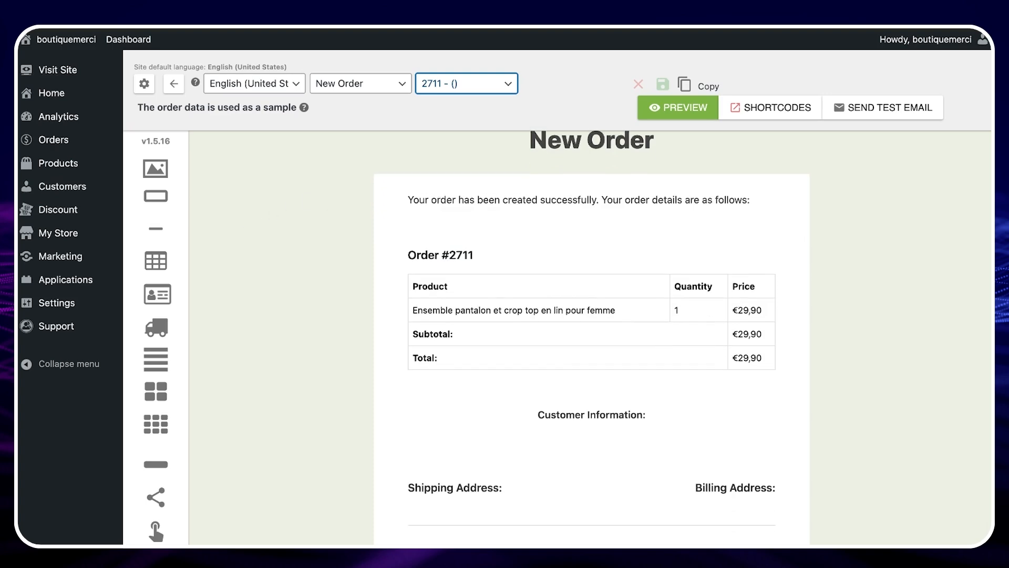
{"action": "scroll", "coordinate": [591, 342], "scroll_direction": "down", "scroll_amount": 5}
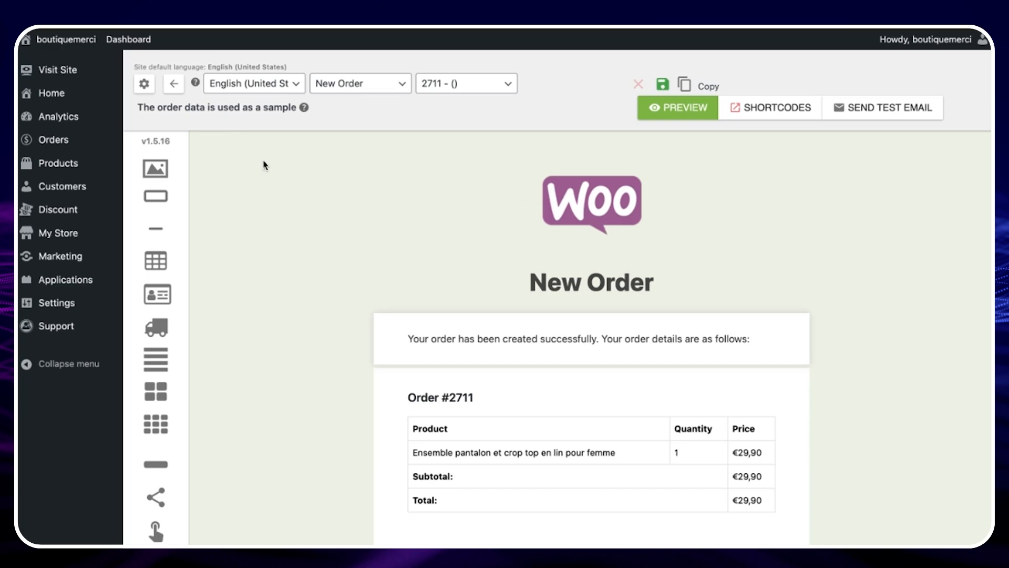
{"action": "left_click", "coordinate": [157, 169]}
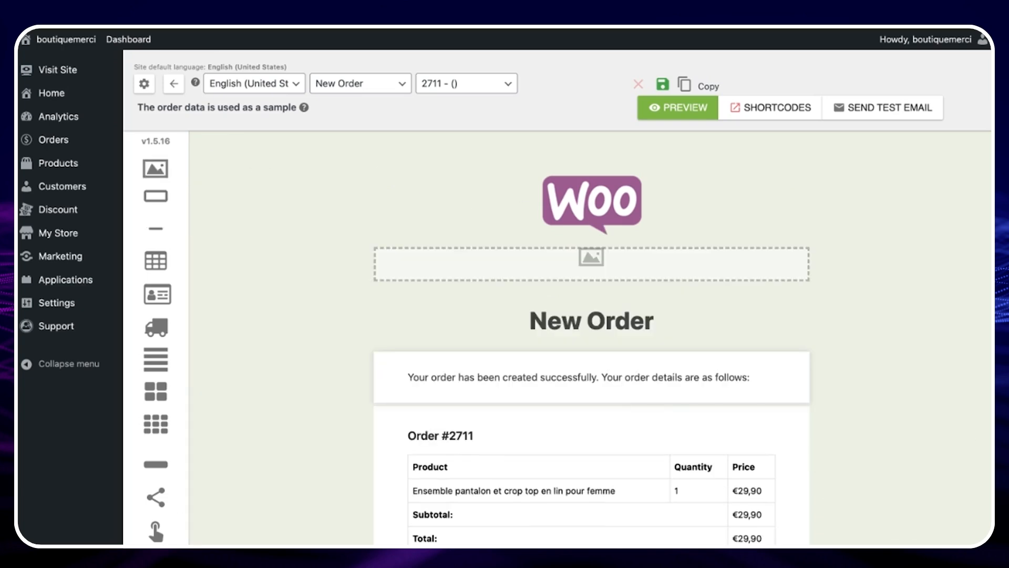
{"action": "left_click_drag", "start_coordinate": [157, 170], "coordinate": [592, 239]}
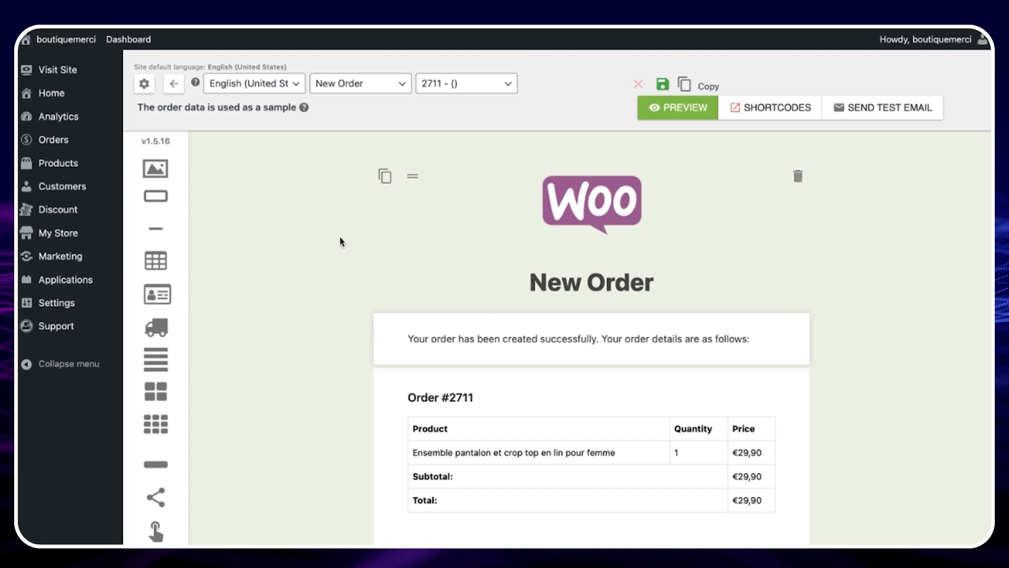
- Open the media library, view the brand logo image's details, and copy its file URL
{"action": "left_click", "coordinate": [64, 239]}
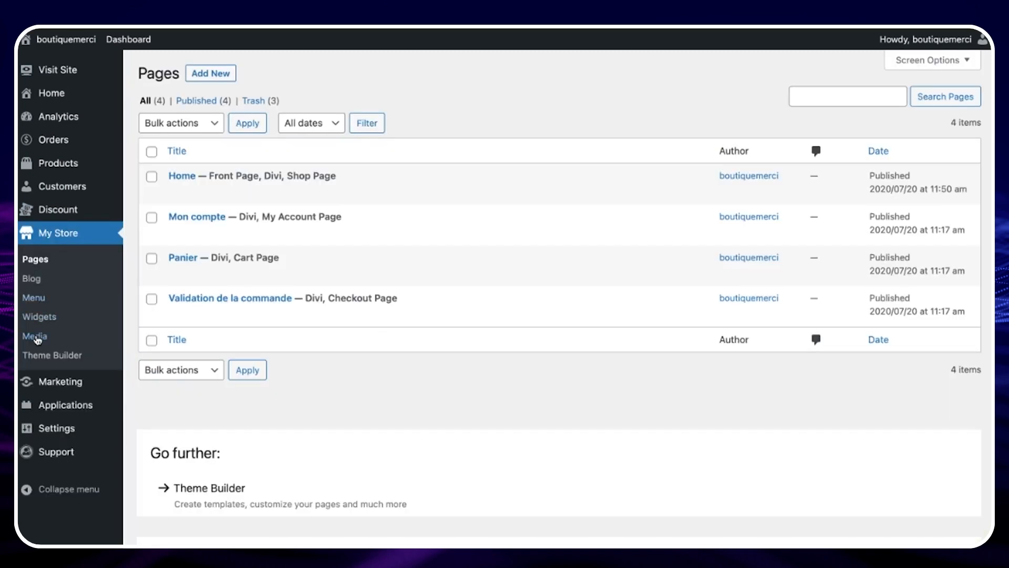
{"action": "left_click", "coordinate": [36, 337]}
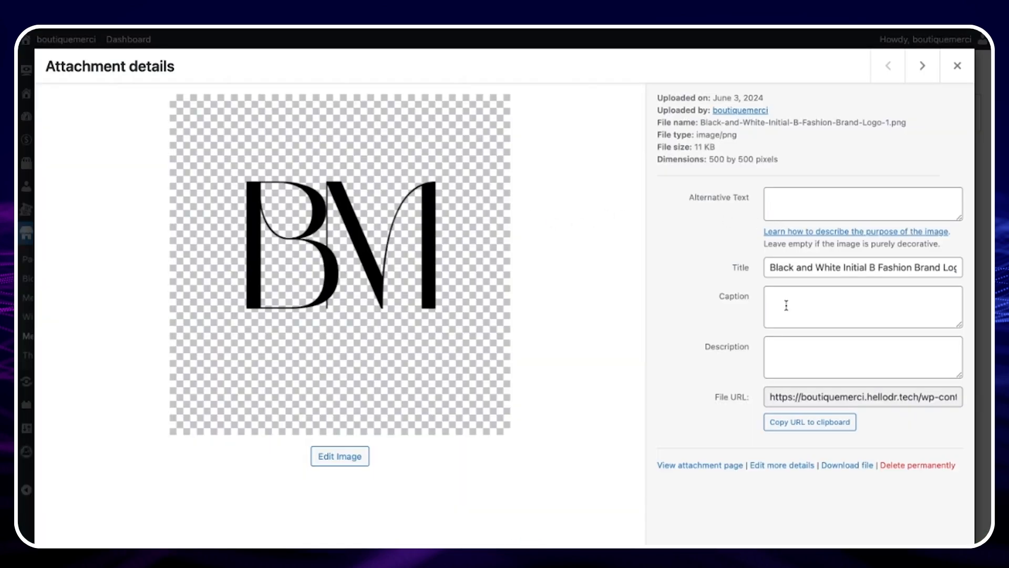
{"action": "left_click", "coordinate": [803, 397]}
{"action": "key", "text": "super+a"}
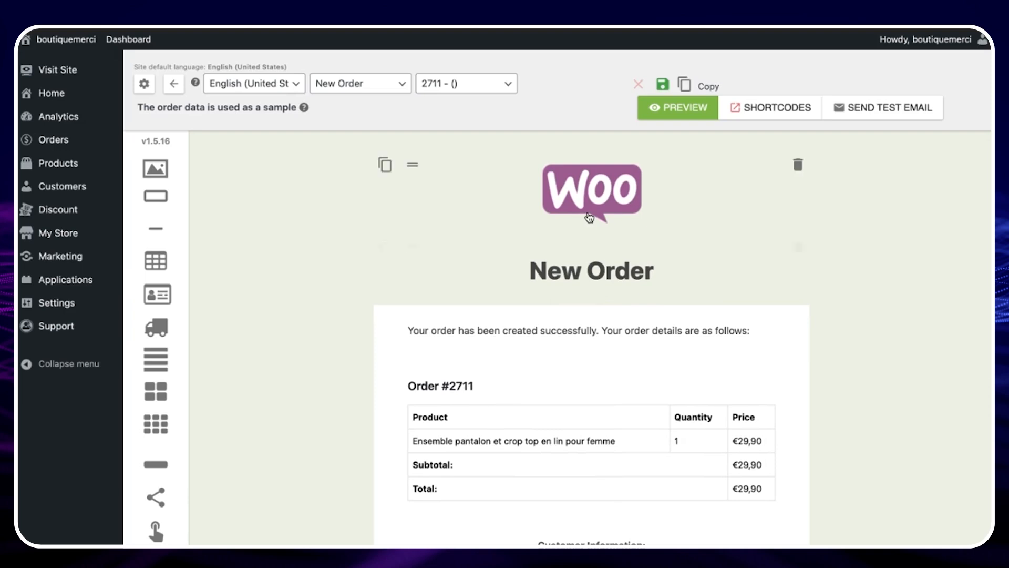
- Replace the header logo block's image URL with the copied brand logo URL
{"action": "left_click", "coordinate": [589, 203]}
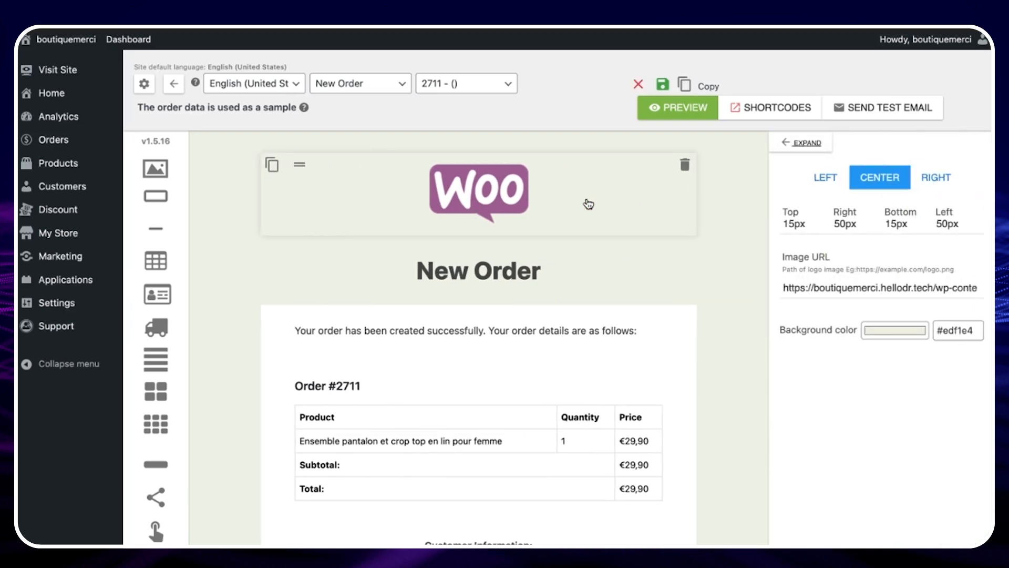
{"action": "left_click", "coordinate": [804, 142]}
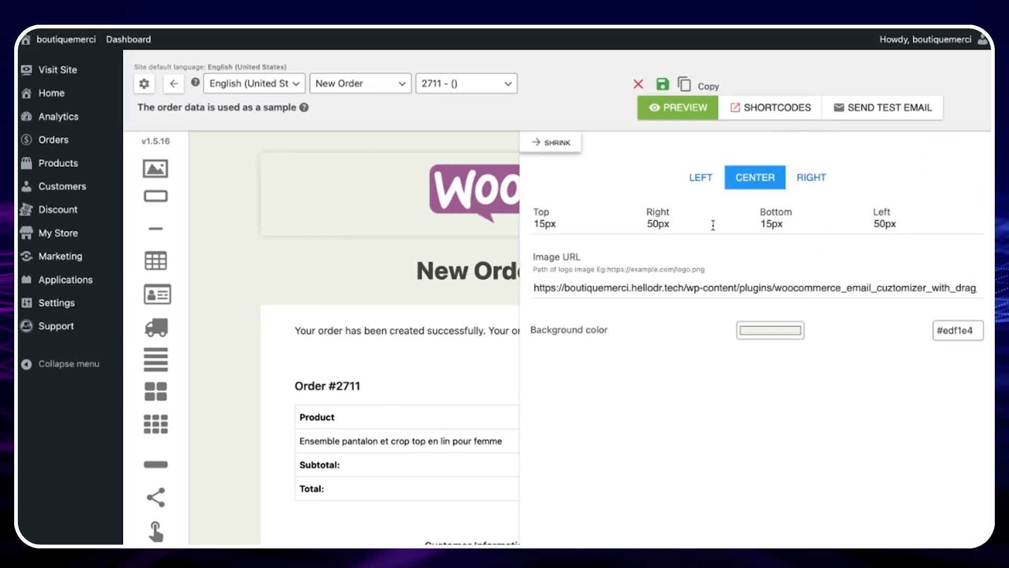
{"action": "triple_click", "coordinate": [596, 288]}
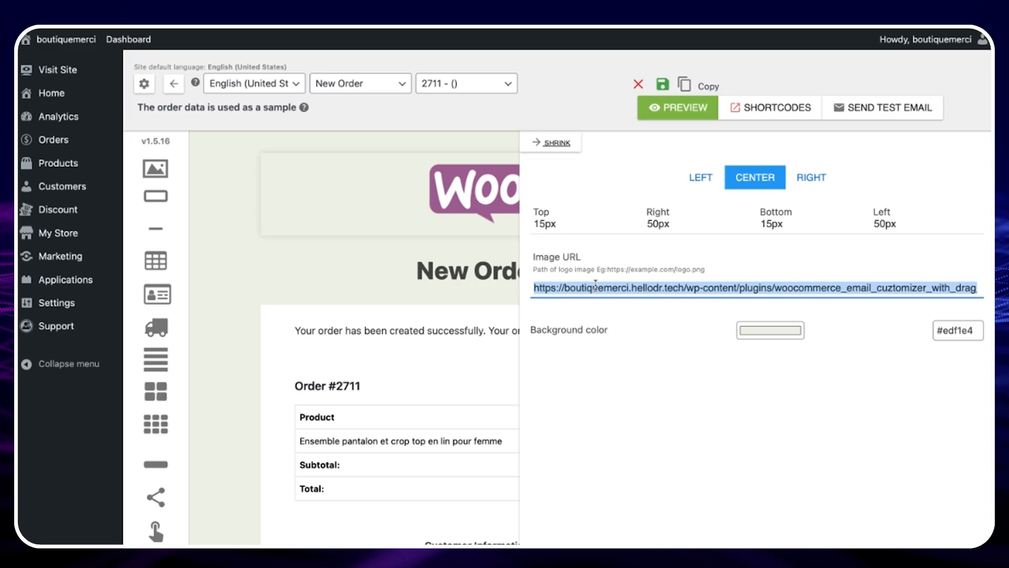
{"action": "key", "text": "BackSpace"}
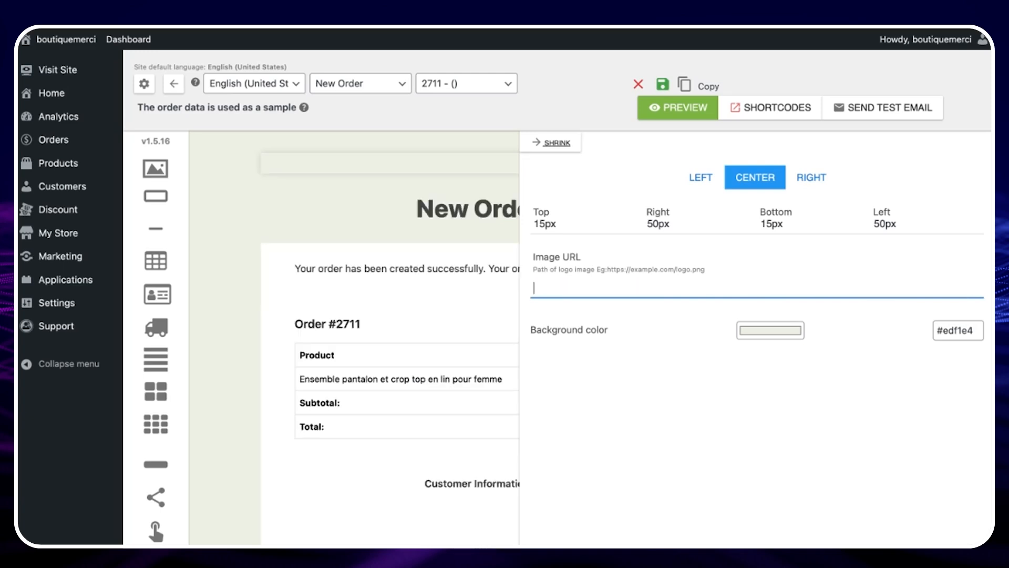
{"action": "type", "text": "https://boutiquemerci.hellodr.tech/wp-content/uploads/sites/2803/2024/06/Black-and-White-Initial-B-Fashion-Brand-Logo-1.png"}
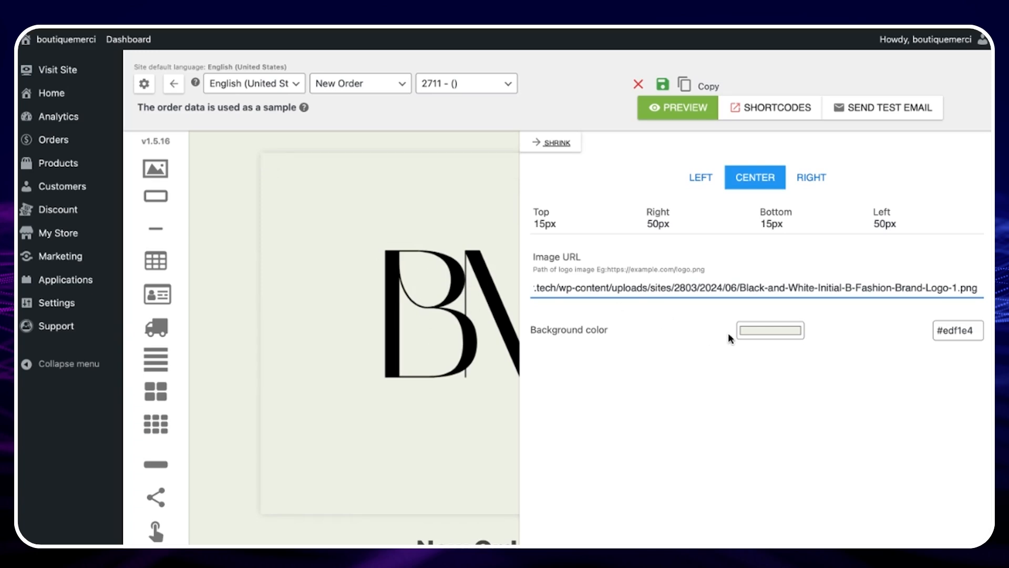
{"action": "left_click", "coordinate": [771, 334]}
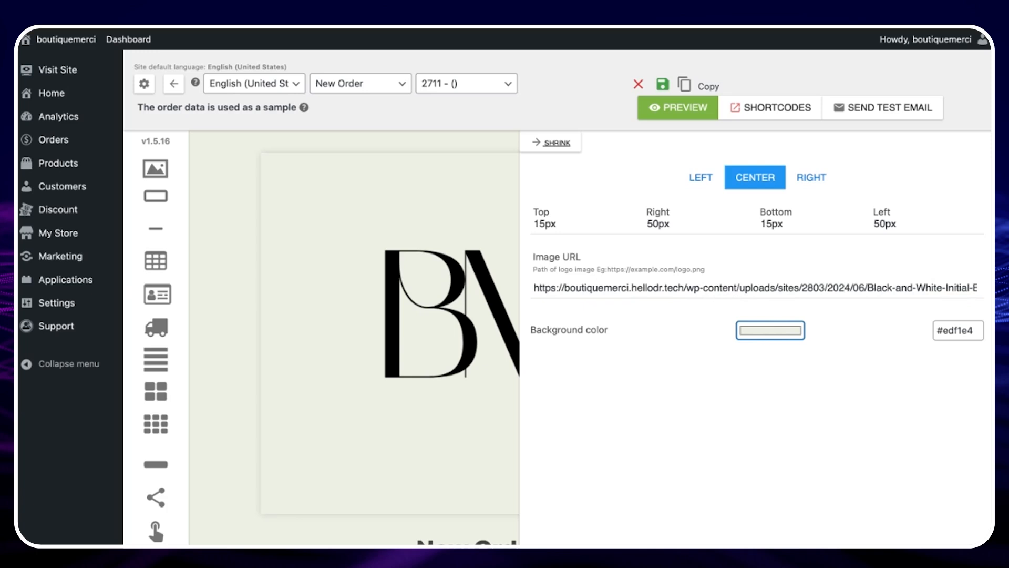
{"action": "left_click", "coordinate": [557, 143]}
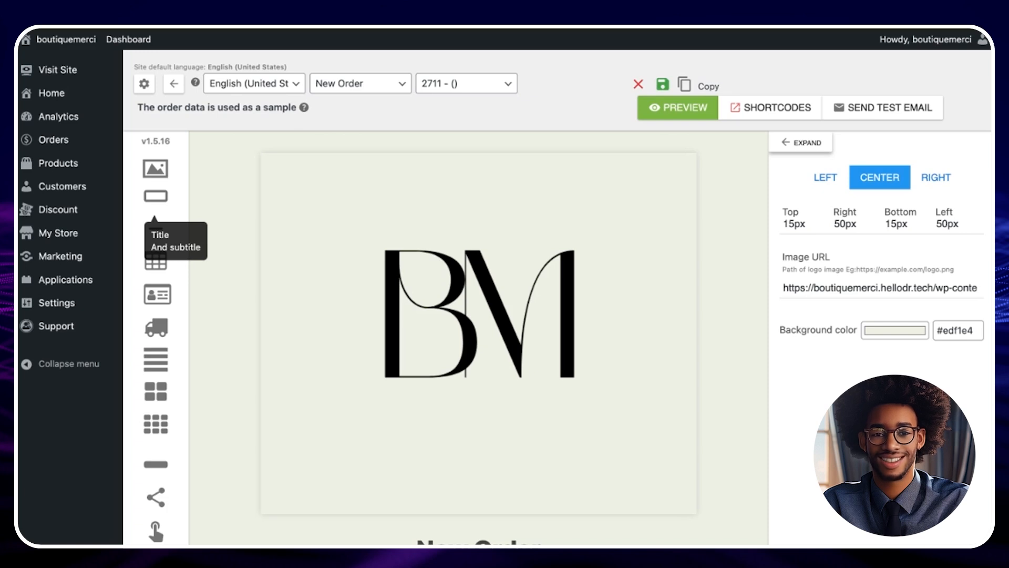
- Set the title block's title to "YOU HAVE PLACE A NEW ORDER" and its subtitle to "See the details"
{"action": "scroll", "coordinate": [475, 435], "scroll_direction": "down", "scroll_amount": 3}
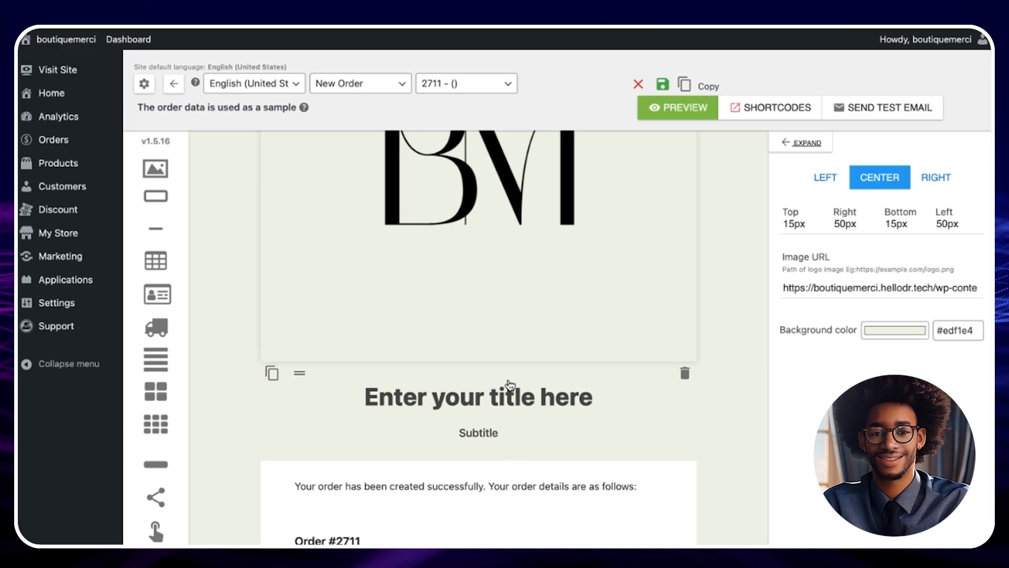
{"action": "left_click", "coordinate": [510, 392]}
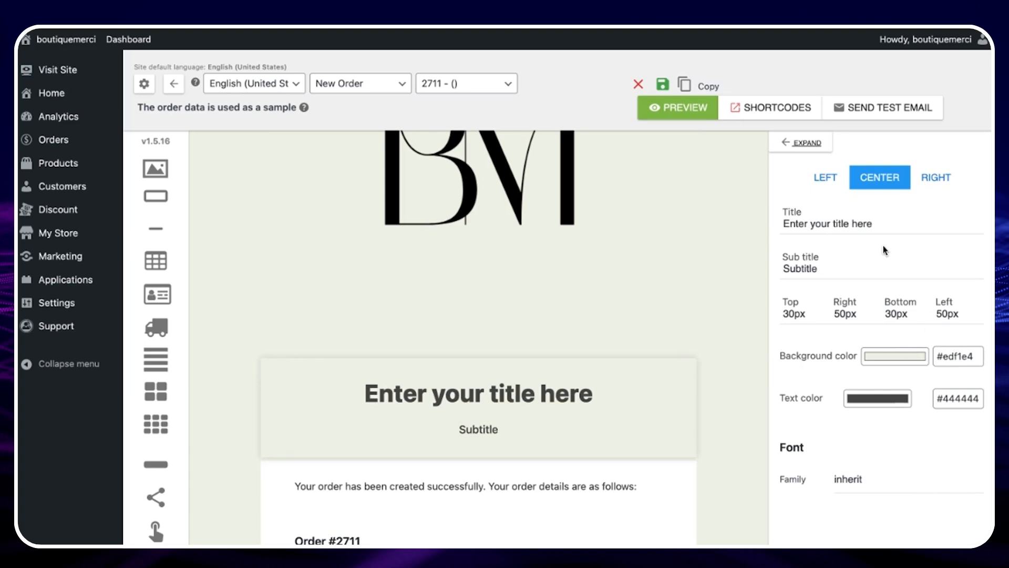
{"action": "left_click", "coordinate": [808, 146]}
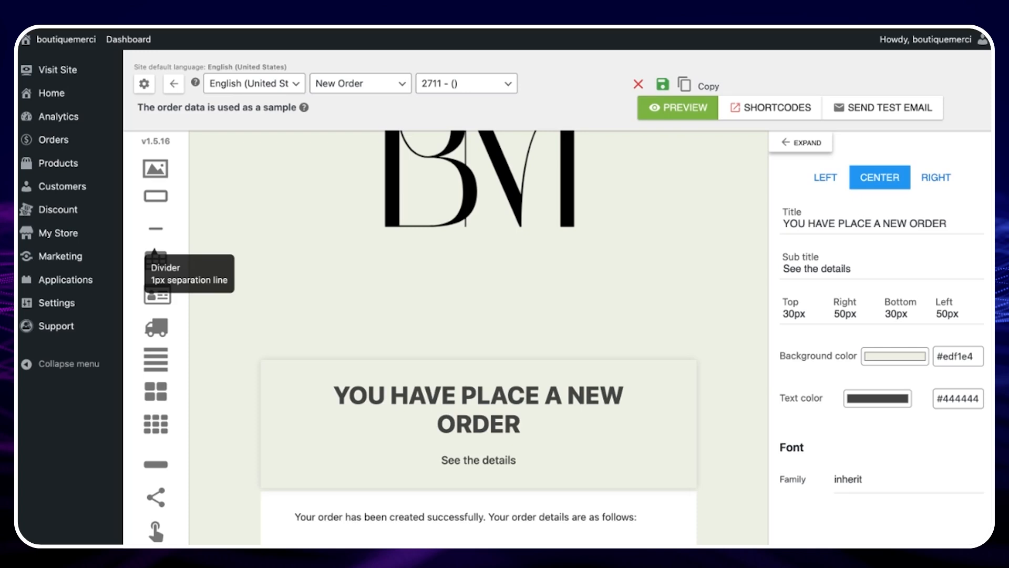
- Insert a Divider block between the header logo and the title block
{"action": "left_click_drag", "start_coordinate": [156, 229], "coordinate": [478, 380]}
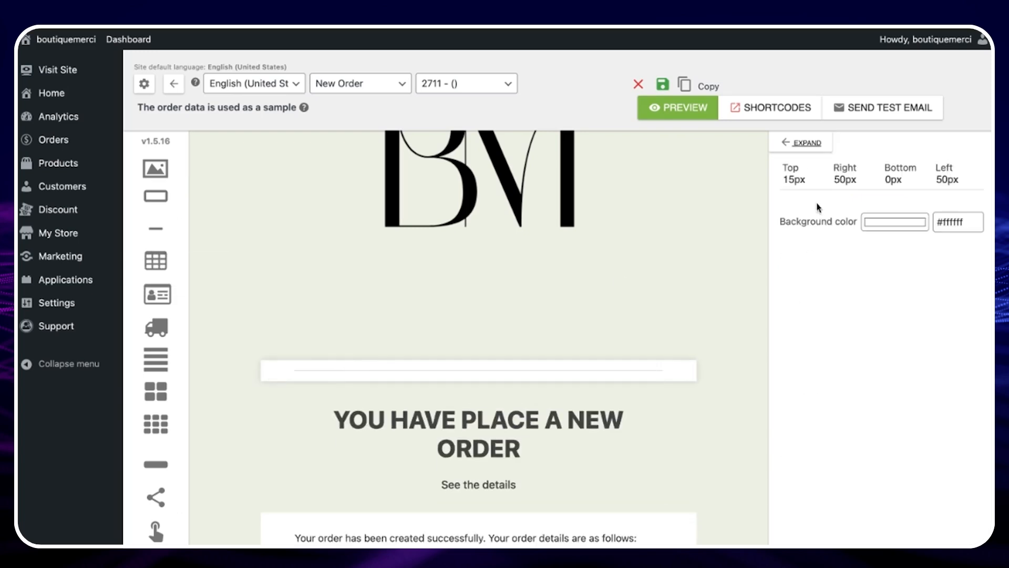
{"action": "left_click", "coordinate": [802, 143]}
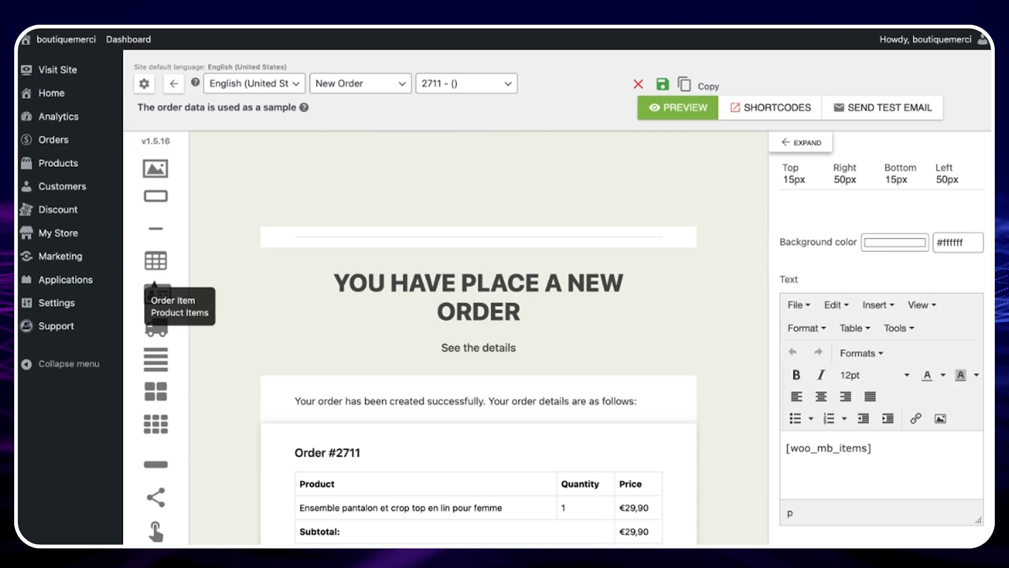
- Open the order items block's expanded text settings and select its [woo_mb_items] shortcode
{"action": "scroll", "coordinate": [383, 388], "scroll_direction": "down", "scroll_amount": 2}
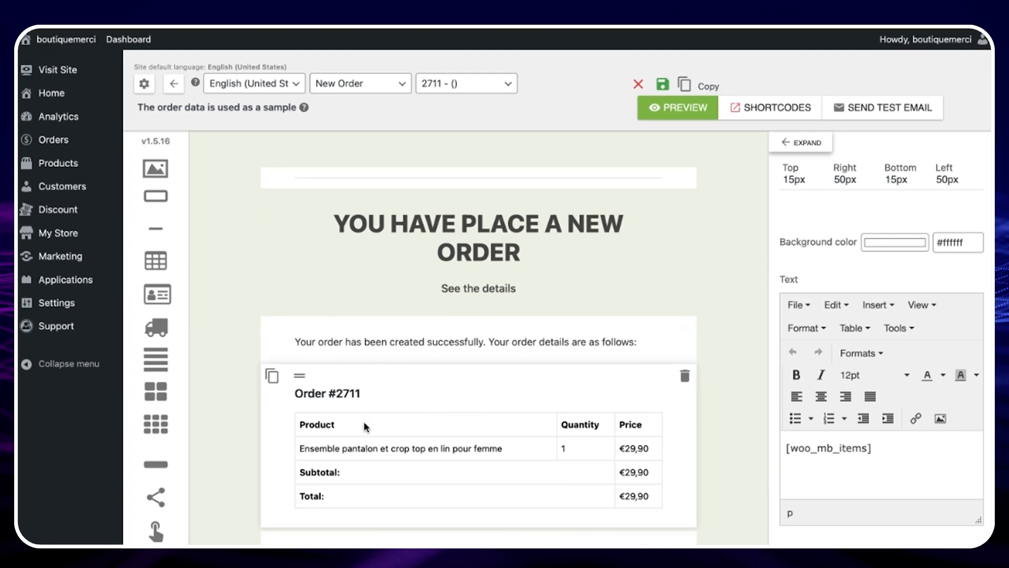
{"action": "scroll", "coordinate": [386, 446], "scroll_direction": "down", "scroll_amount": 1}
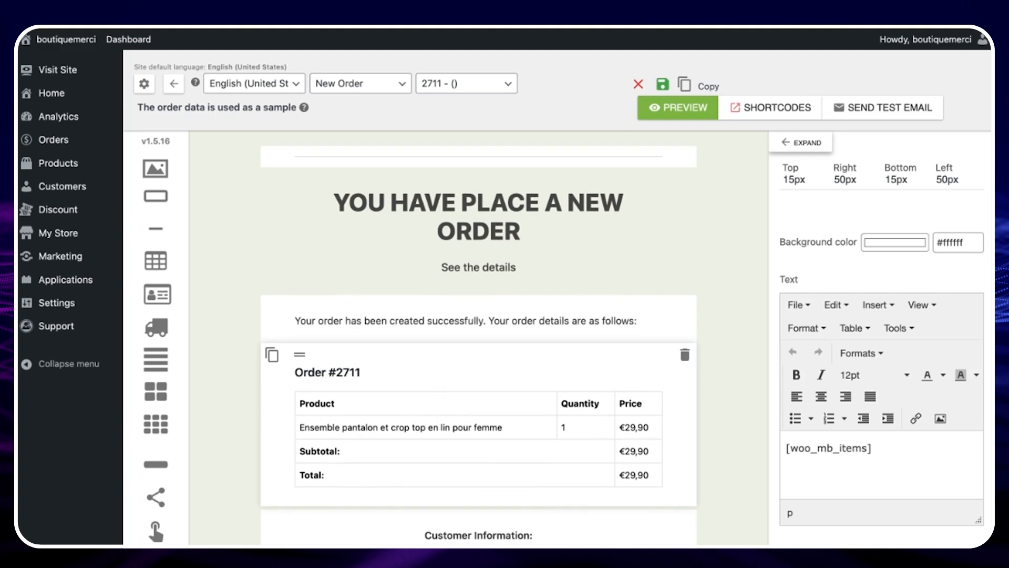
{"action": "scroll", "coordinate": [478, 400], "scroll_direction": "down", "scroll_amount": 1}
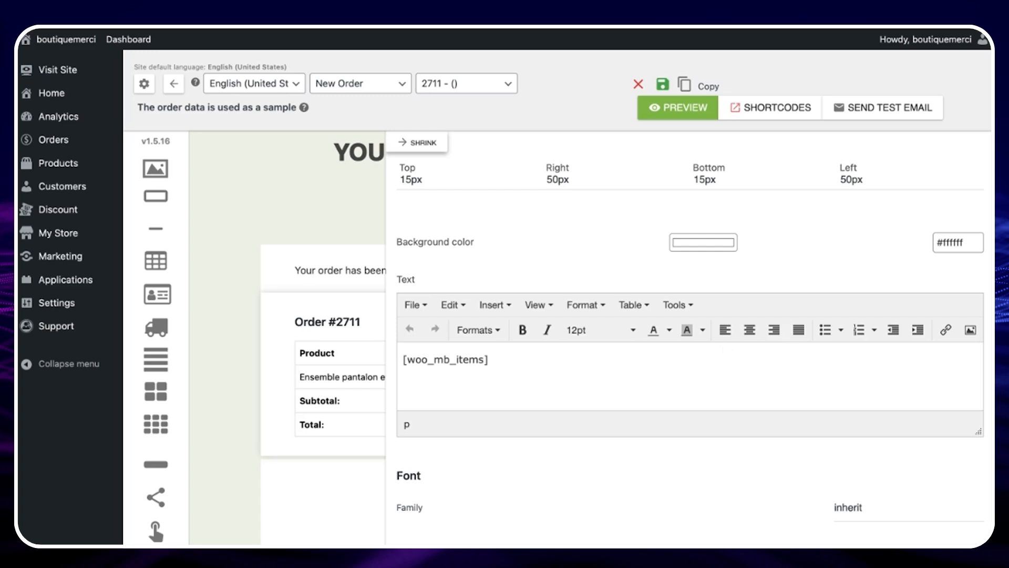
{"action": "left_click", "coordinate": [493, 365]}
{"action": "key", "text": "shift+Left"}
{"action": "key", "text": "shift+Left"}
{"action": "key", "text": "shift+Left"}
{"action": "key", "text": "shift+Left"}
{"action": "key", "text": "shift+Left"}
{"action": "key", "text": "shift+Left"}
{"action": "key", "text": "shift+Left"}
{"action": "key", "text": "shift+Left"}
{"action": "key", "text": "shift+Left"}
{"action": "key", "text": "shift+Left"}
{"action": "key", "text": "shift+Left"}
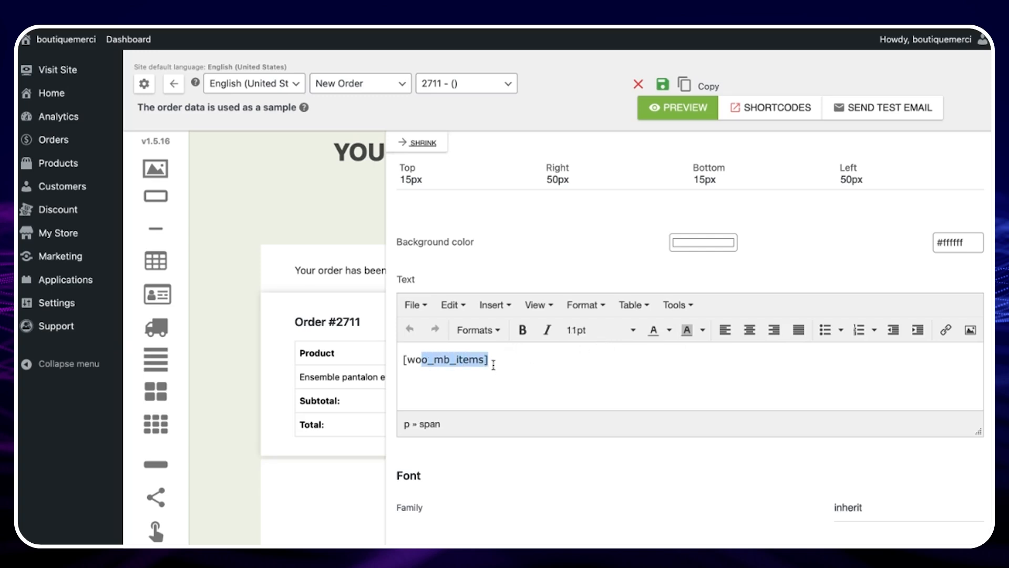
{"action": "key", "text": "shift+Left"}
{"action": "key", "text": "shift+Left"}
- Browse the list of available shortcodes and select the [woo_mb_billing_postcode] shortcode
{"action": "left_click", "coordinate": [784, 108]}
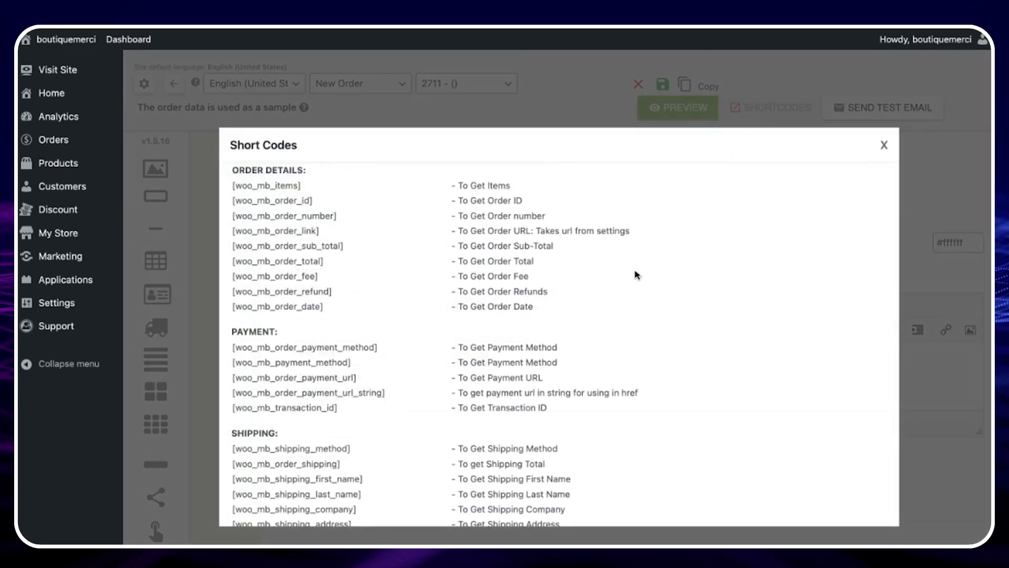
{"action": "scroll", "coordinate": [614, 328], "scroll_direction": "down", "scroll_amount": 3}
{"action": "scroll", "coordinate": [614, 328], "scroll_direction": "down", "scroll_amount": 6}
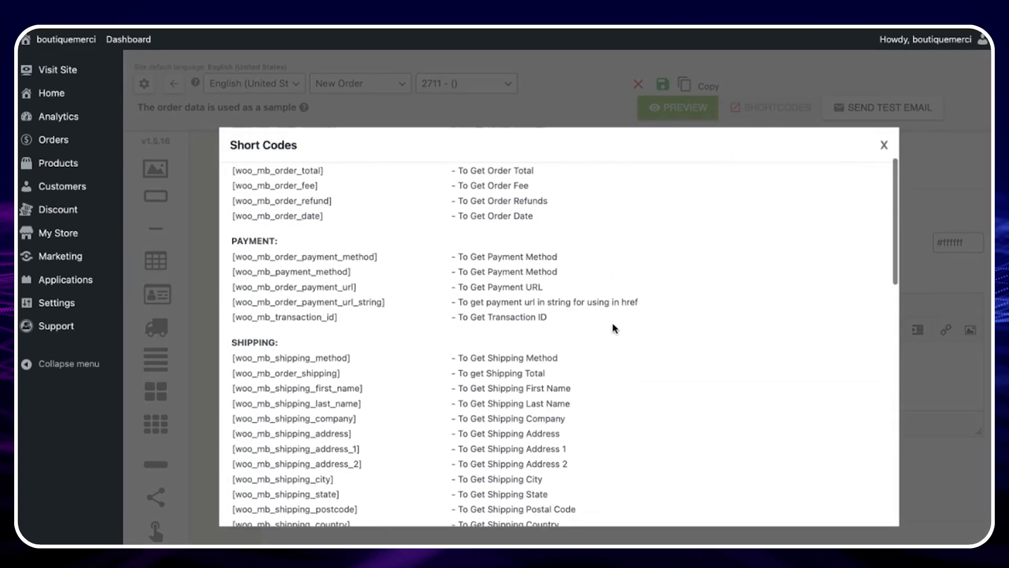
{"action": "scroll", "coordinate": [437, 372], "scroll_direction": "down", "scroll_amount": 6}
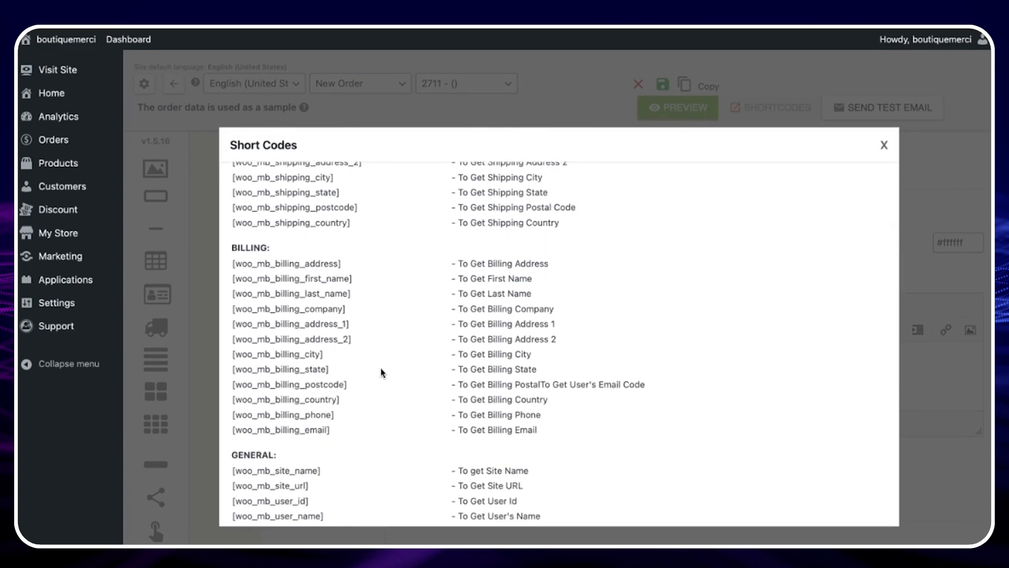
{"action": "triple_click", "coordinate": [354, 390]}
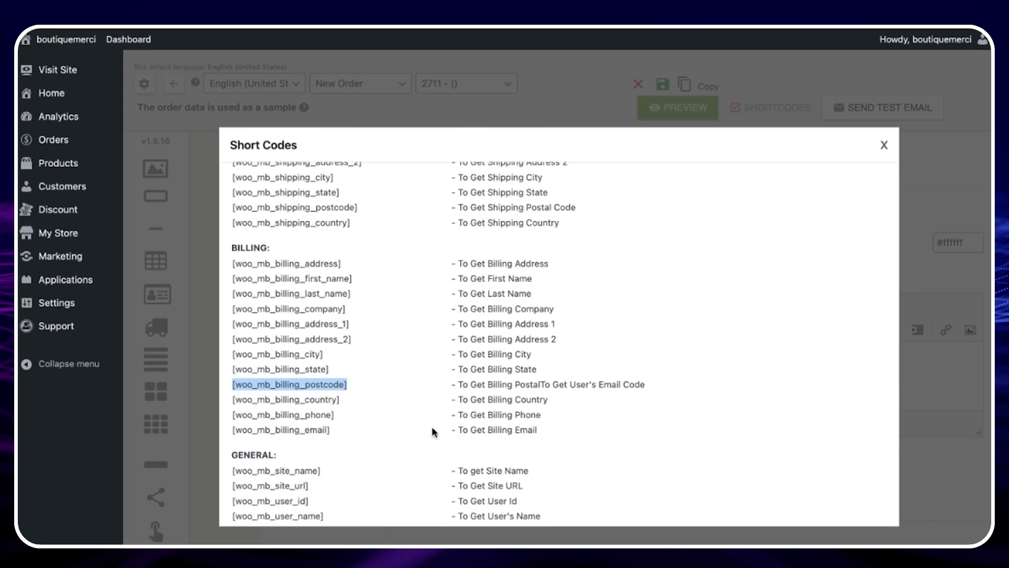
{"action": "left_click", "coordinate": [884, 145]}
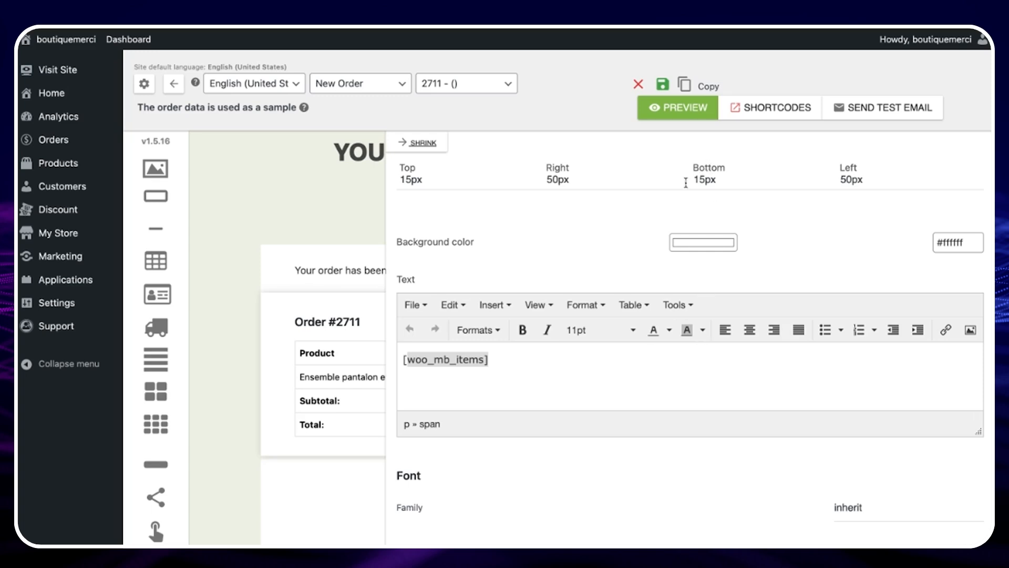
- Save the email template
{"action": "left_click", "coordinate": [665, 85]}
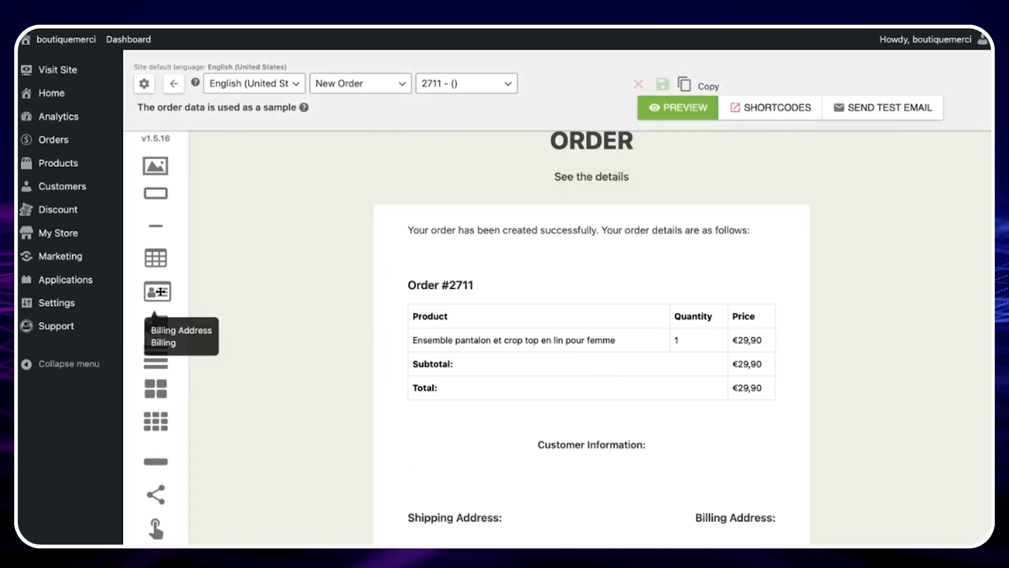
- Add a Billing Address block below the order items table and a Shipping Address block above it
{"action": "left_click_drag", "start_coordinate": [160, 291], "coordinate": [593, 429]}
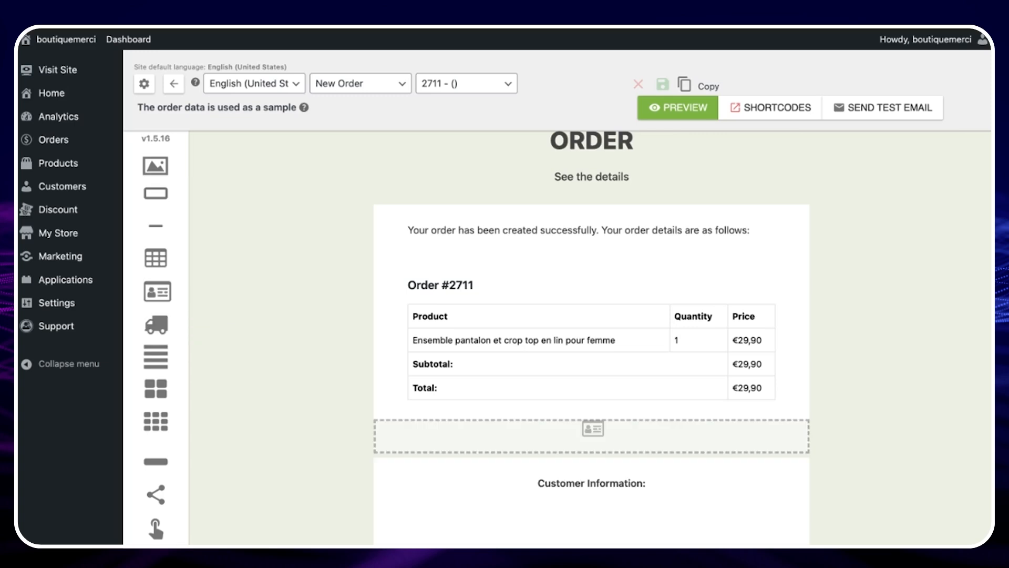
{"action": "left_click_drag", "start_coordinate": [593, 428], "coordinate": [593, 428]}
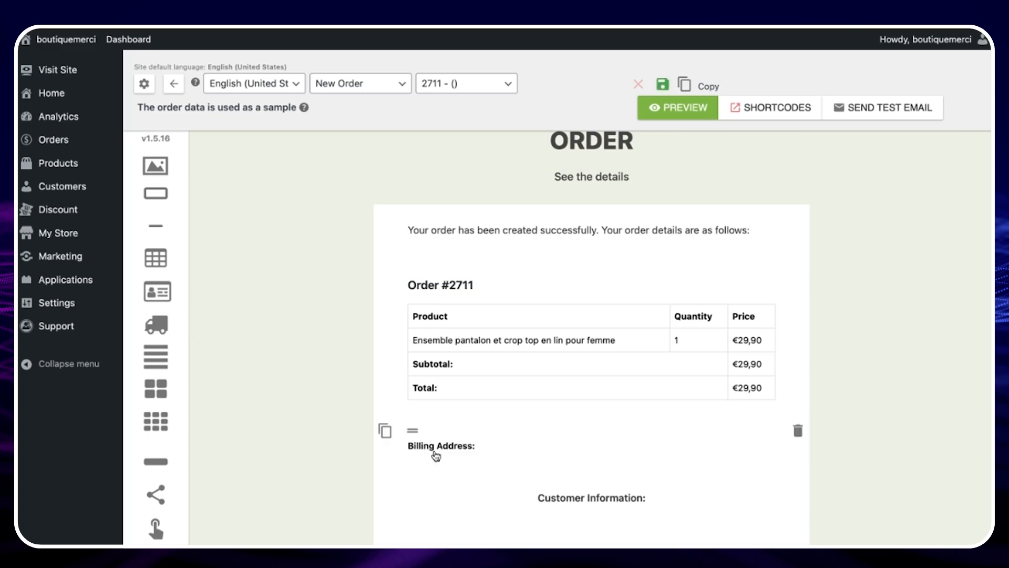
{"action": "left_click", "coordinate": [490, 425]}
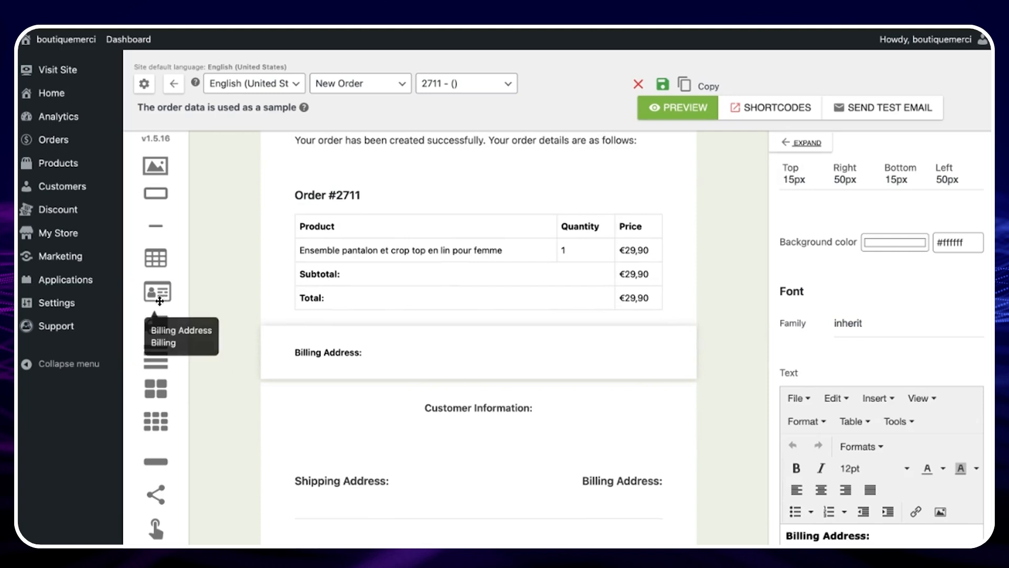
{"action": "left_click_drag", "start_coordinate": [157, 325], "coordinate": [478, 337]}
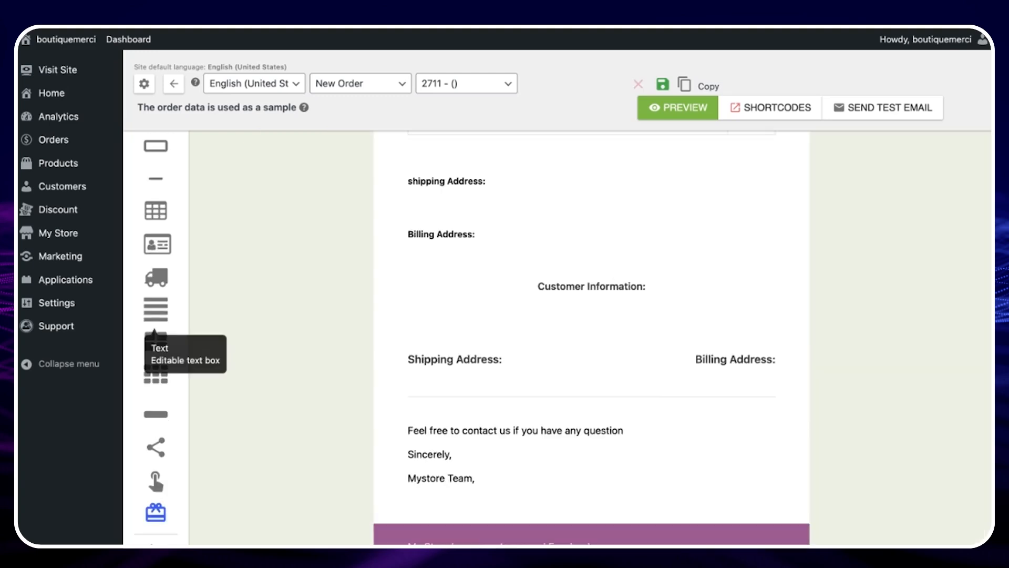
- Add a Text block below the shipping and billing addresses and expand its settings
{"action": "left_click_drag", "start_coordinate": [154, 330], "coordinate": [490, 404]}
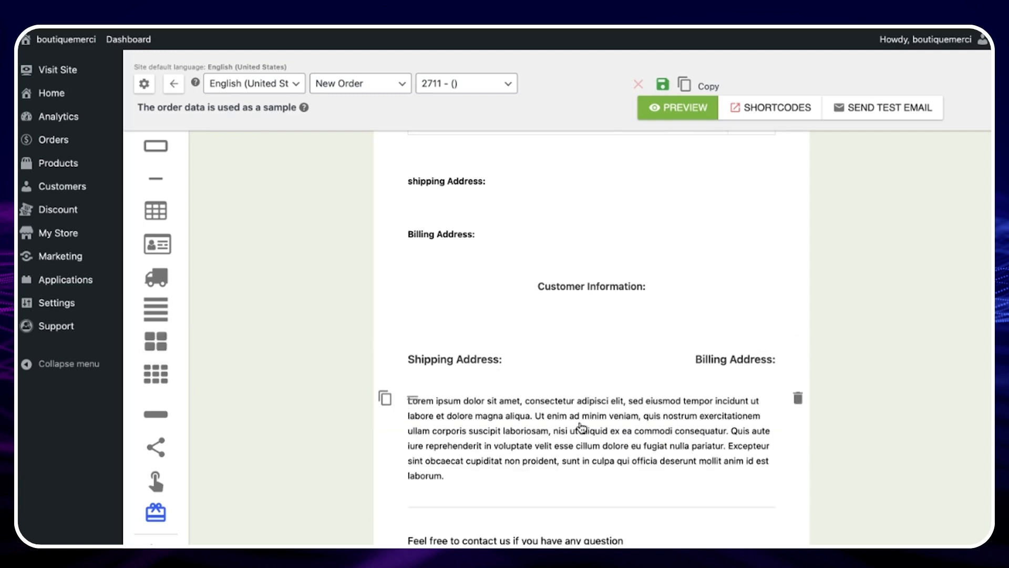
{"action": "left_click", "coordinate": [609, 440]}
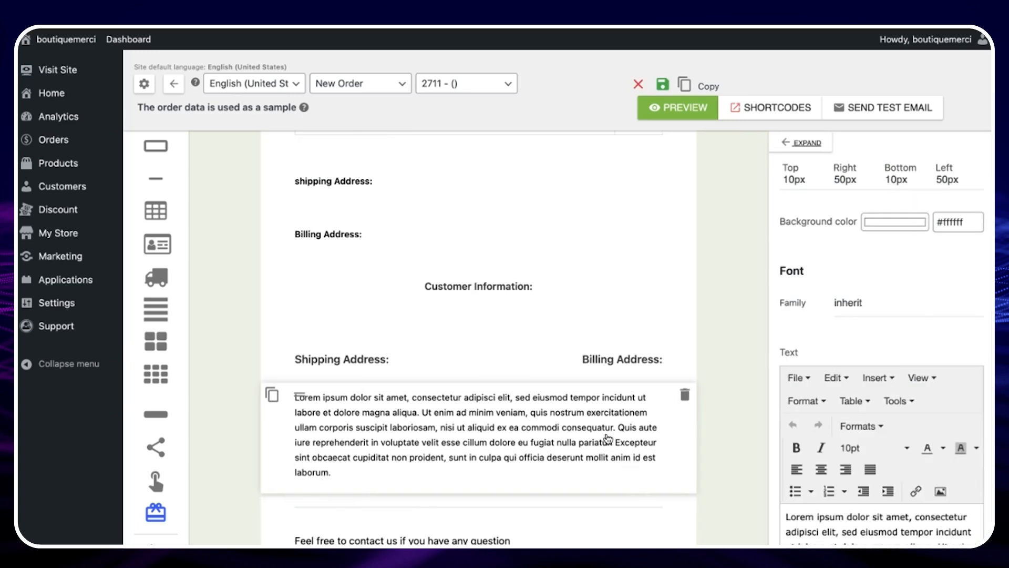
{"action": "left_click", "coordinate": [803, 143]}
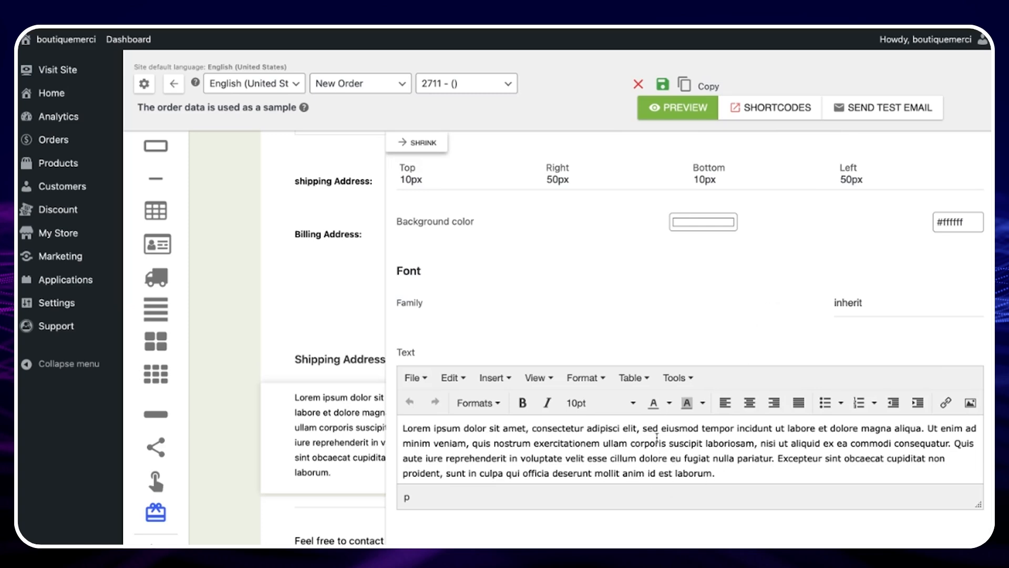
{"action": "scroll", "coordinate": [661, 434], "scroll_direction": "down", "scroll_amount": 1}
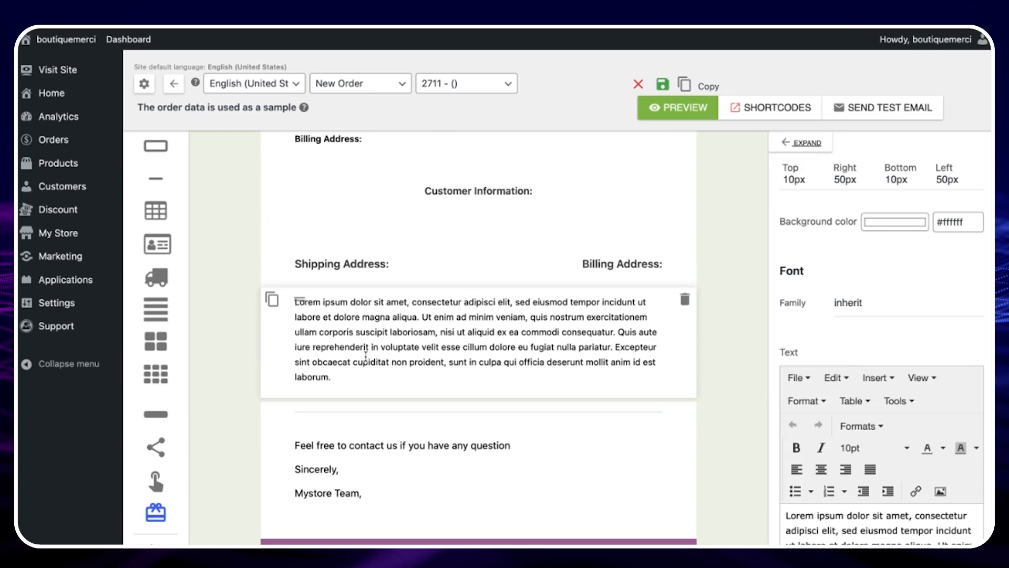
{"action": "scroll", "coordinate": [377, 188], "scroll_direction": "up", "scroll_amount": 3}
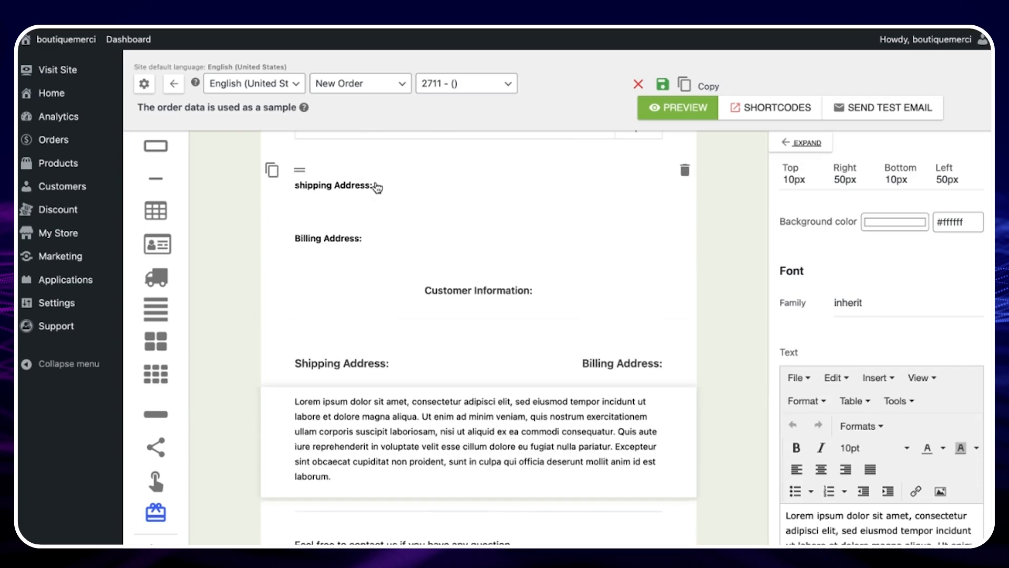
{"action": "scroll", "coordinate": [388, 345], "scroll_direction": "down", "scroll_amount": 1}
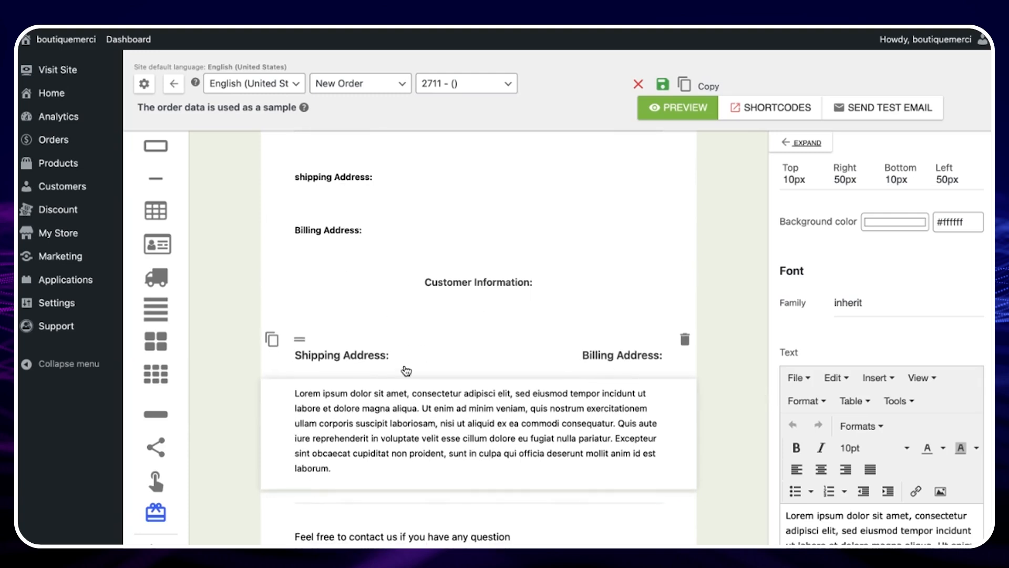
{"action": "scroll", "coordinate": [473, 316], "scroll_direction": "up", "scroll_amount": 1}
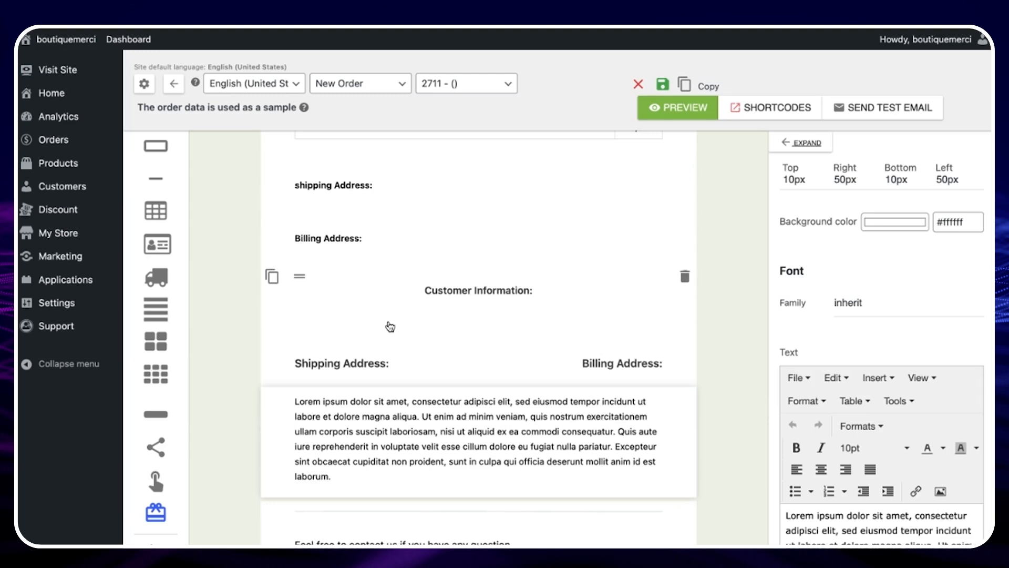
{"action": "scroll", "coordinate": [387, 345], "scroll_direction": "down", "scroll_amount": 1}
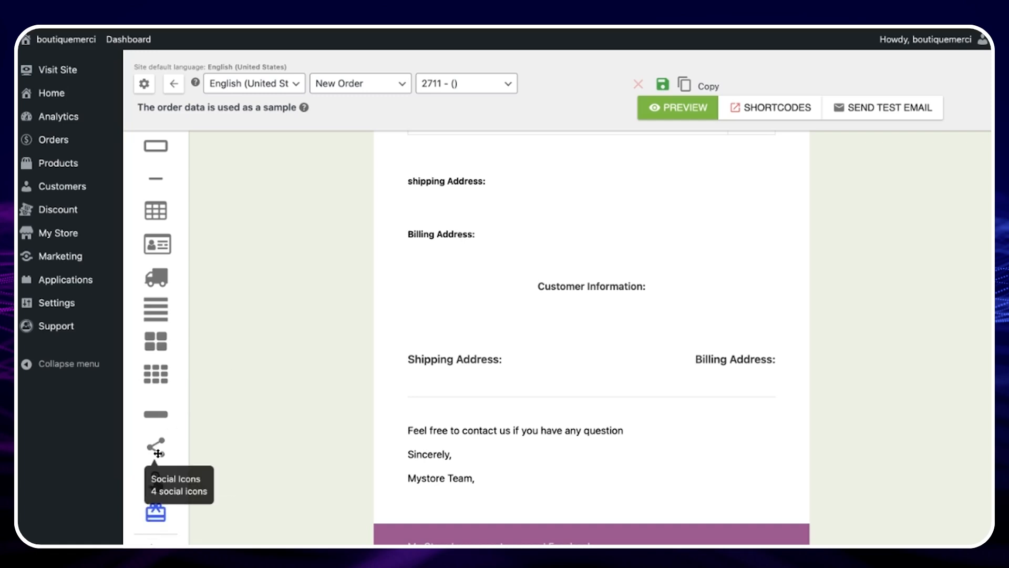
- Add a Social Icons block below the closing signature and expand its link settings
{"action": "left_click_drag", "start_coordinate": [158, 453], "coordinate": [592, 539]}
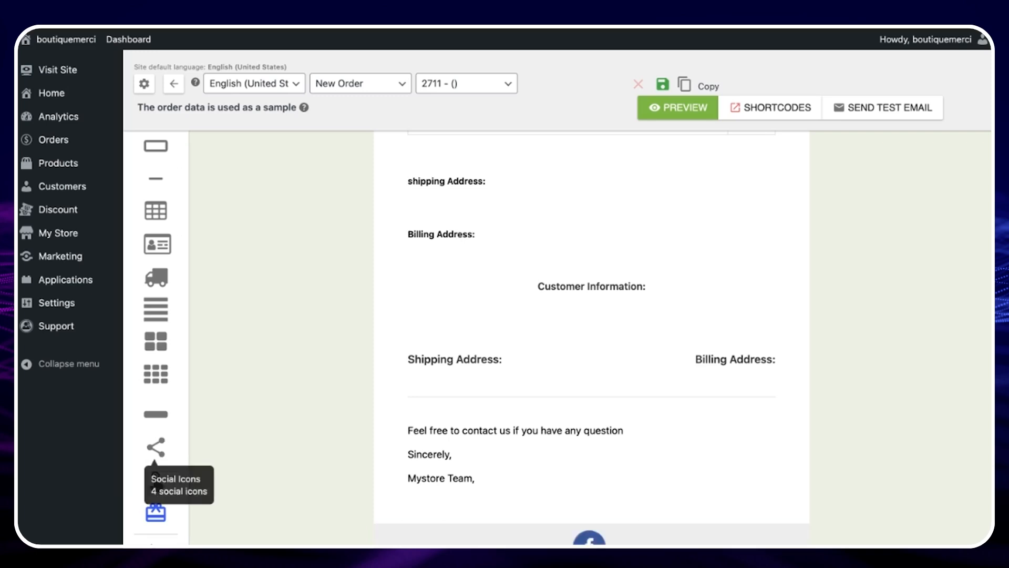
{"action": "scroll", "coordinate": [525, 497], "scroll_direction": "down", "scroll_amount": 2}
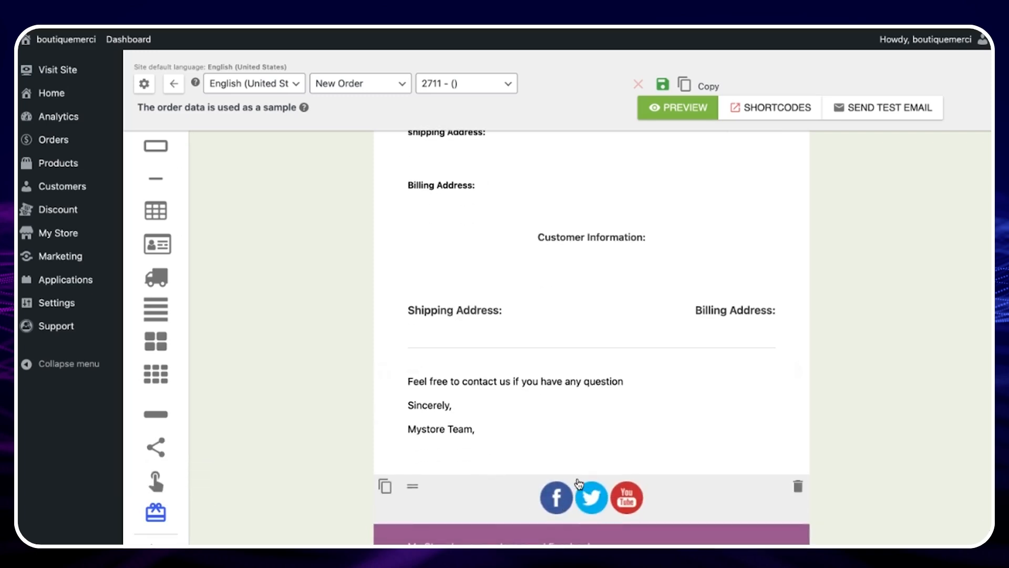
{"action": "left_click", "coordinate": [582, 497]}
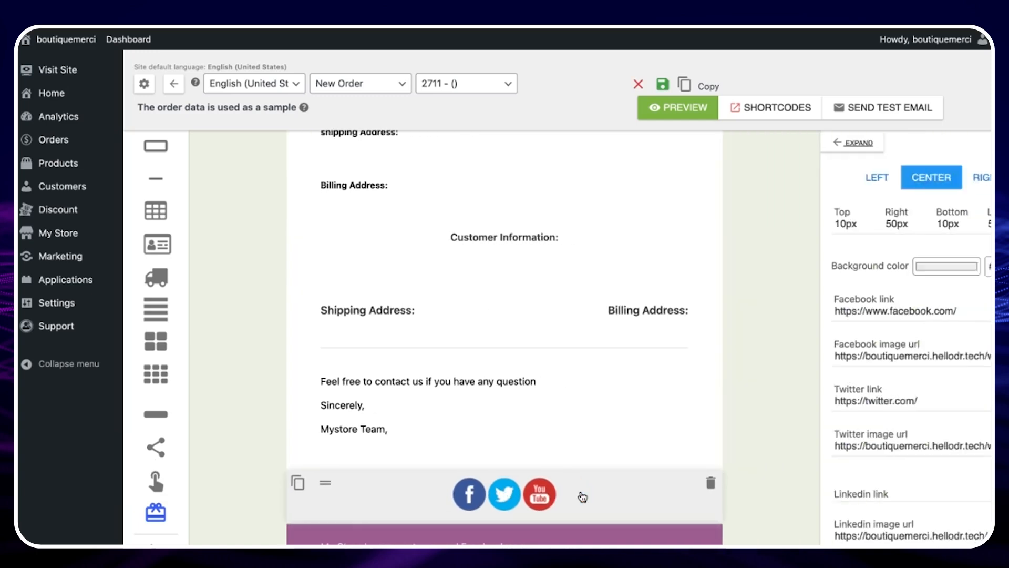
{"action": "left_click", "coordinate": [796, 152]}
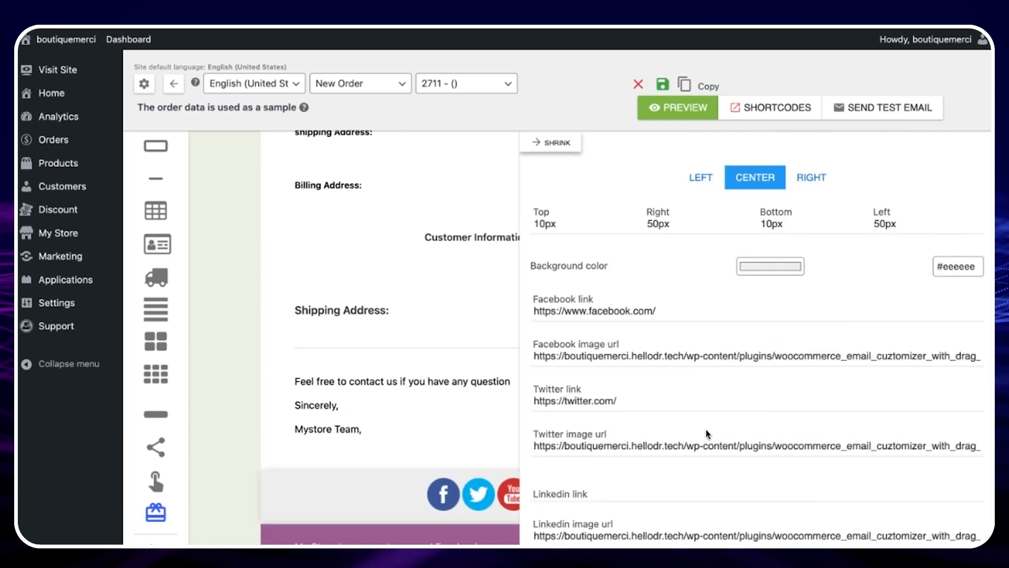
{"action": "scroll", "coordinate": [706, 429], "scroll_direction": "down", "scroll_amount": 1}
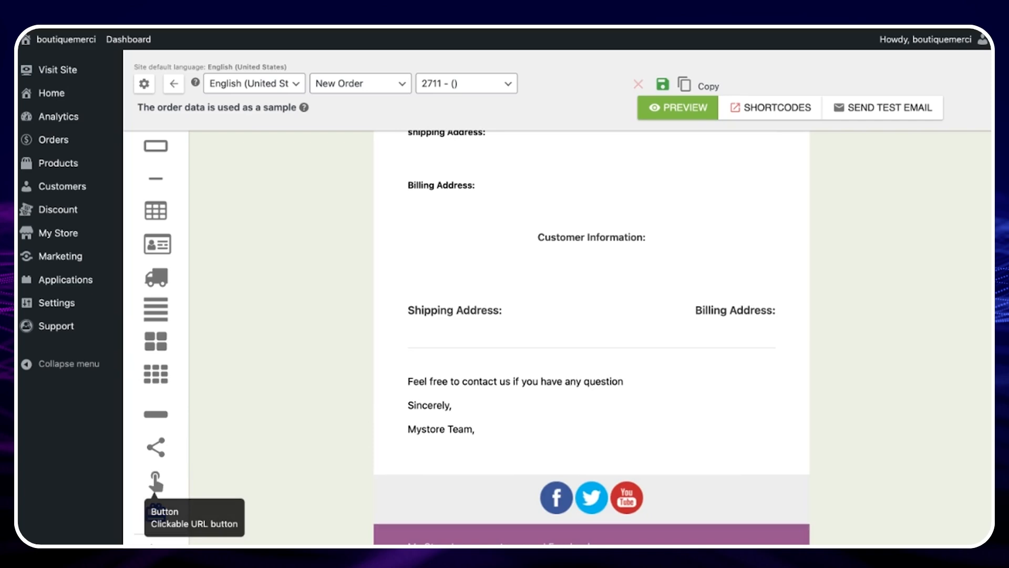
- Add a Button block below the closing signature and expand its settings to edit the button text
{"action": "left_click_drag", "start_coordinate": [155, 481], "coordinate": [591, 493]}
{"action": "left_click", "coordinate": [804, 143]}
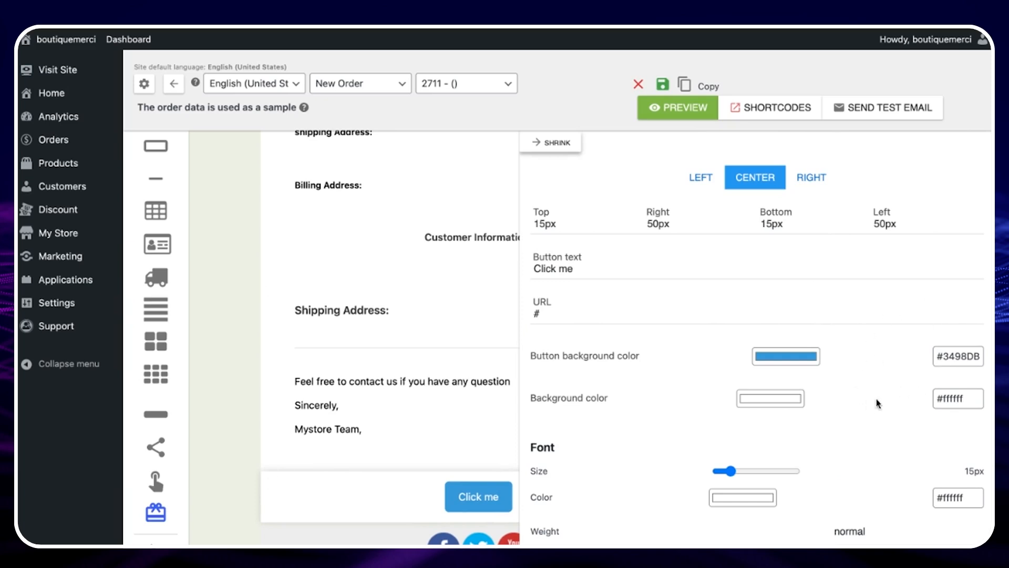
{"action": "scroll", "coordinate": [847, 402], "scroll_direction": "down", "scroll_amount": 1}
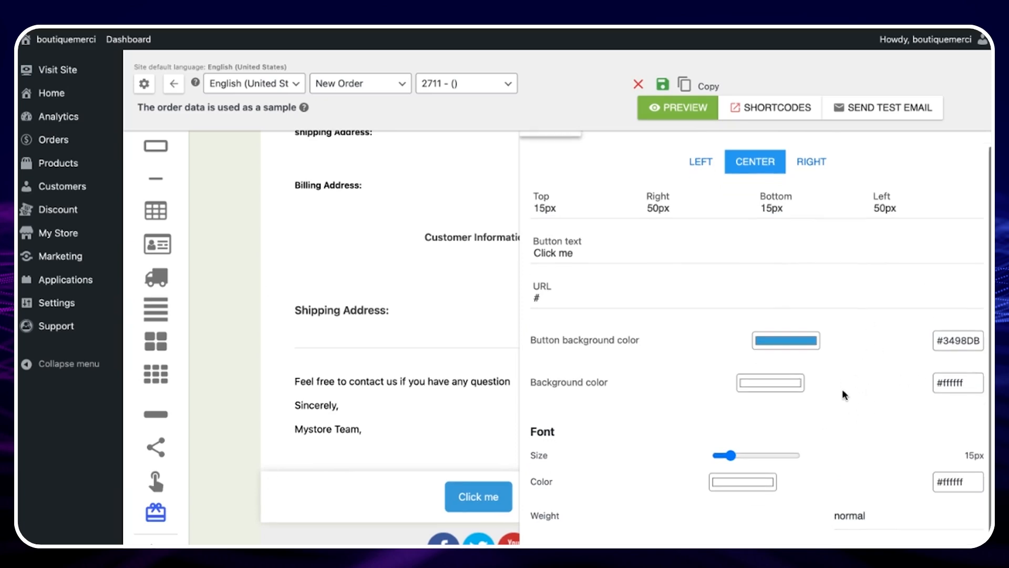
{"action": "scroll", "coordinate": [593, 266], "scroll_direction": "up", "scroll_amount": 1}
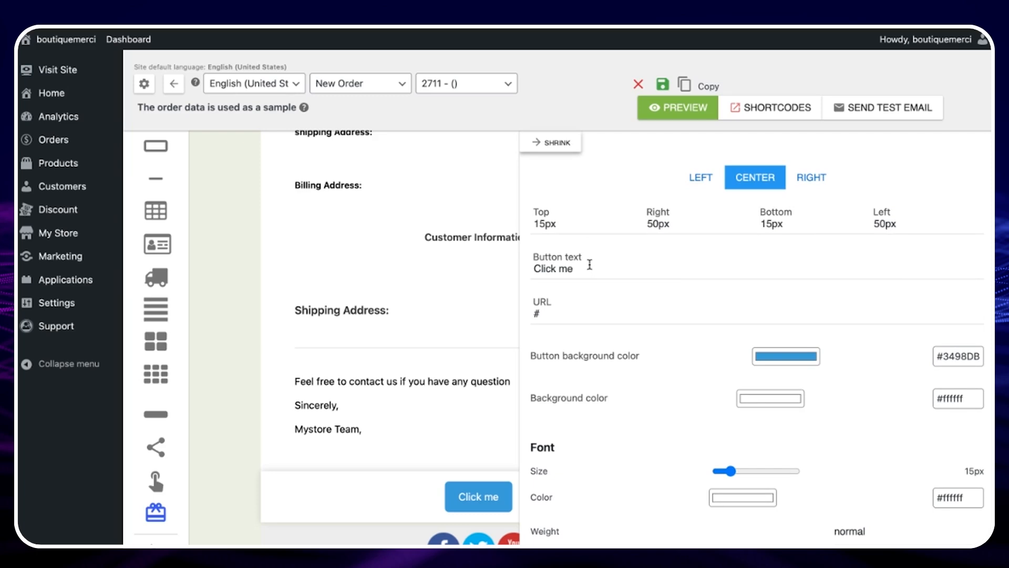
{"action": "left_click", "coordinate": [590, 265]}
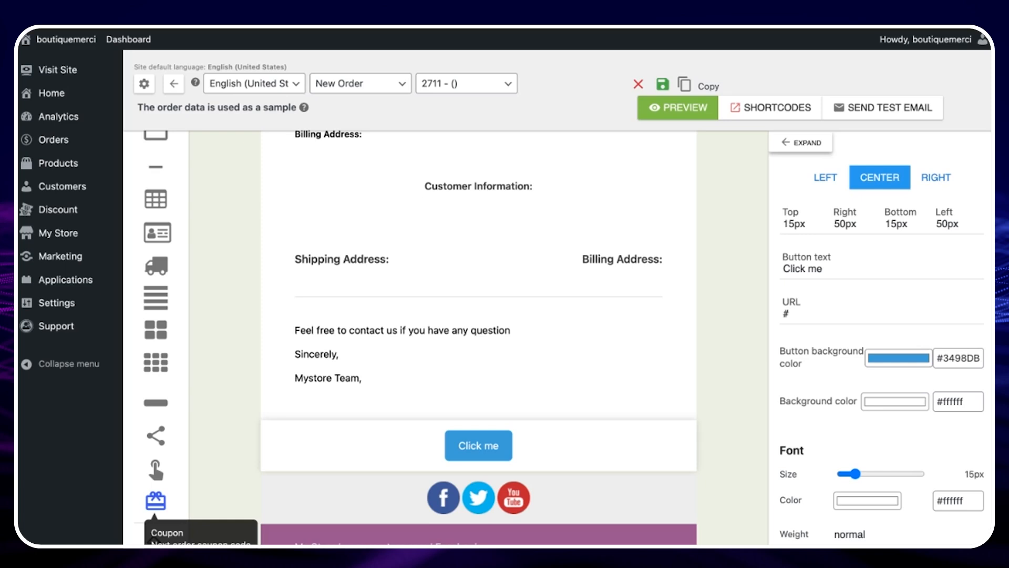
- Add a Coupon block below the button and open the email's background color settings
{"action": "left_click", "coordinate": [157, 501]}
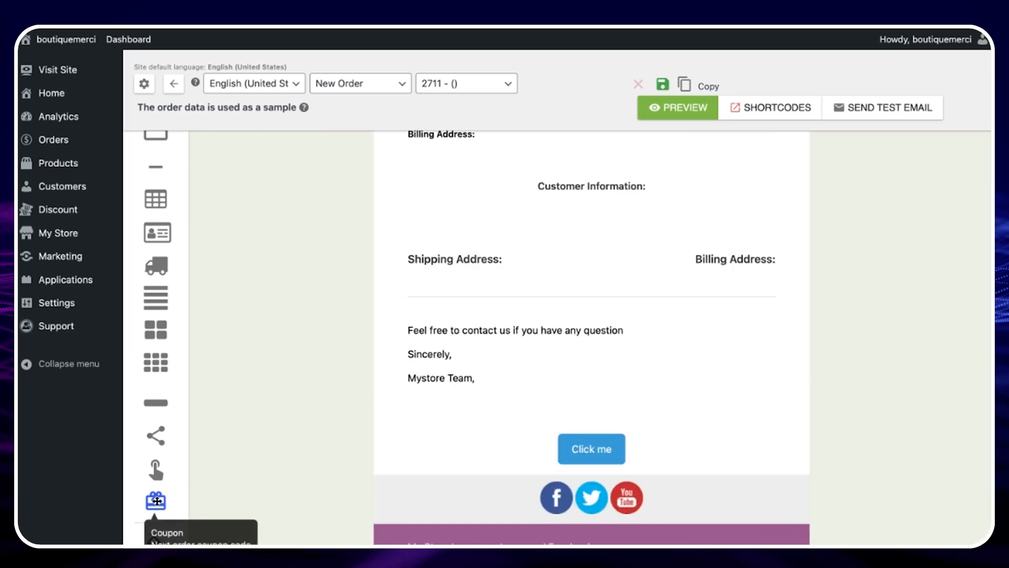
{"action": "left_click_drag", "start_coordinate": [157, 501], "coordinate": [591, 440]}
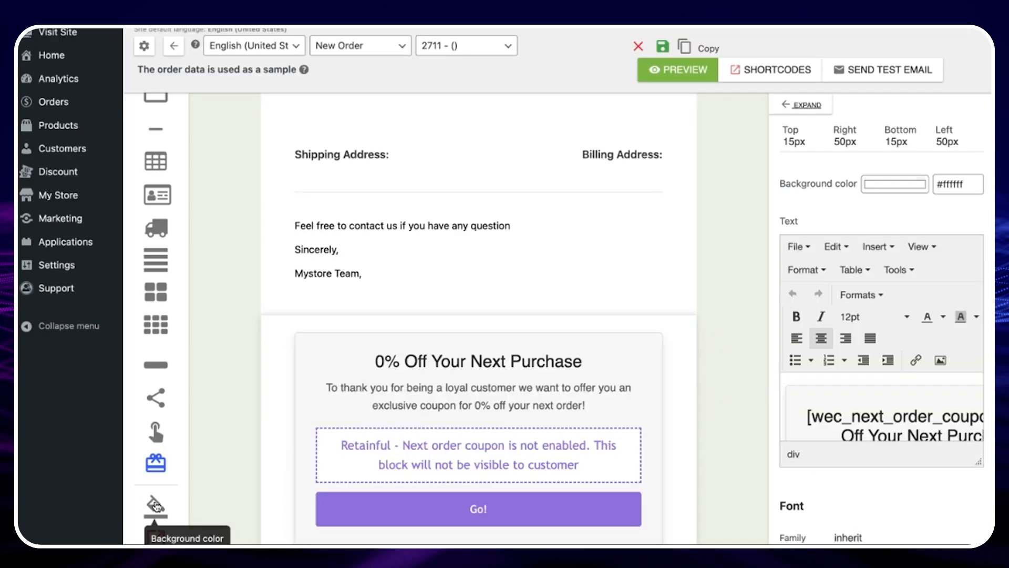
{"action": "left_click", "coordinate": [155, 506]}
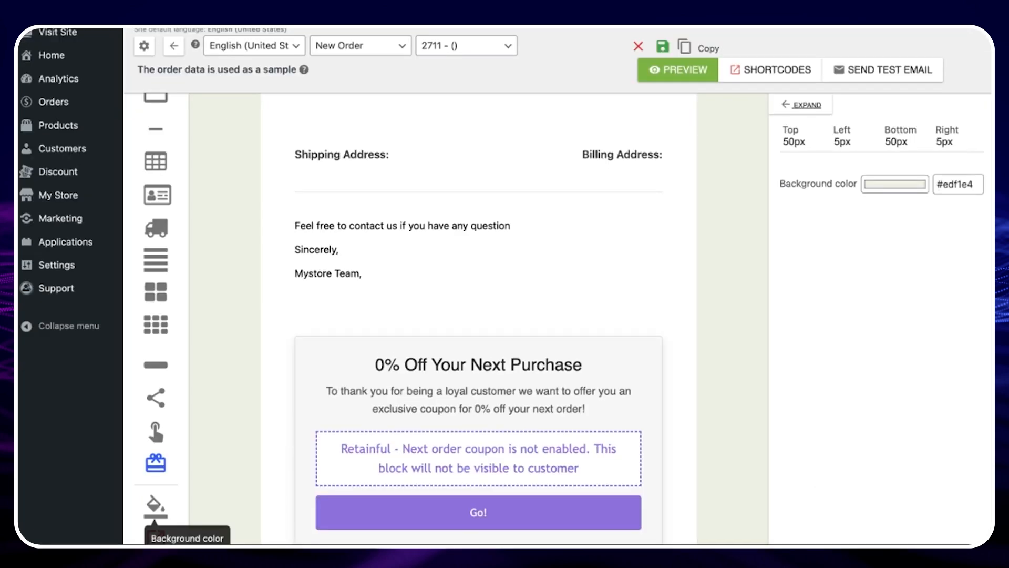
{"action": "left_click", "coordinate": [808, 106]}
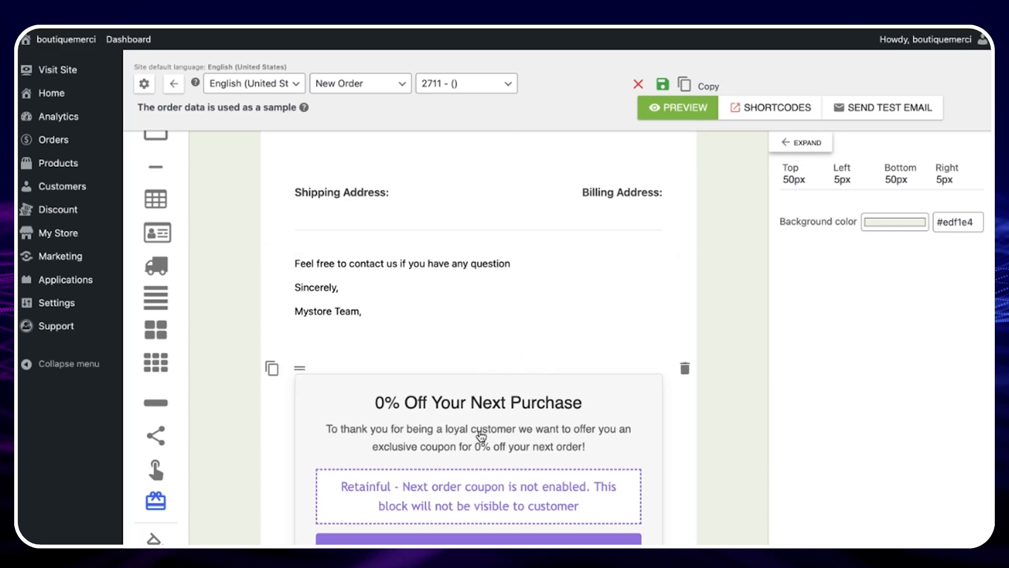
- Save the email template
{"action": "scroll", "coordinate": [430, 486], "scroll_direction": "up", "scroll_amount": 1}
{"action": "scroll", "coordinate": [429, 486], "scroll_direction": "up", "scroll_amount": 10}
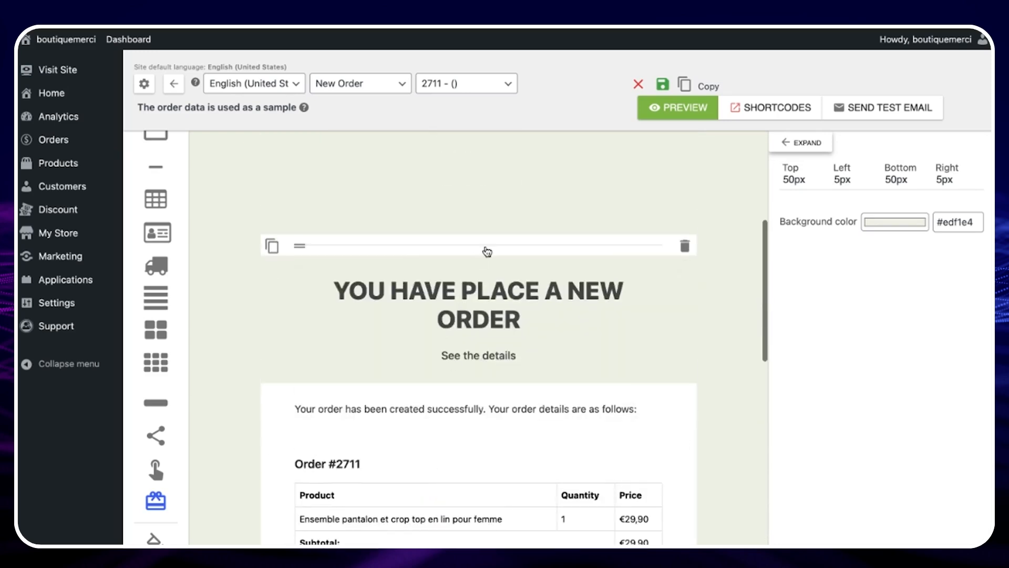
{"action": "left_click", "coordinate": [663, 86]}
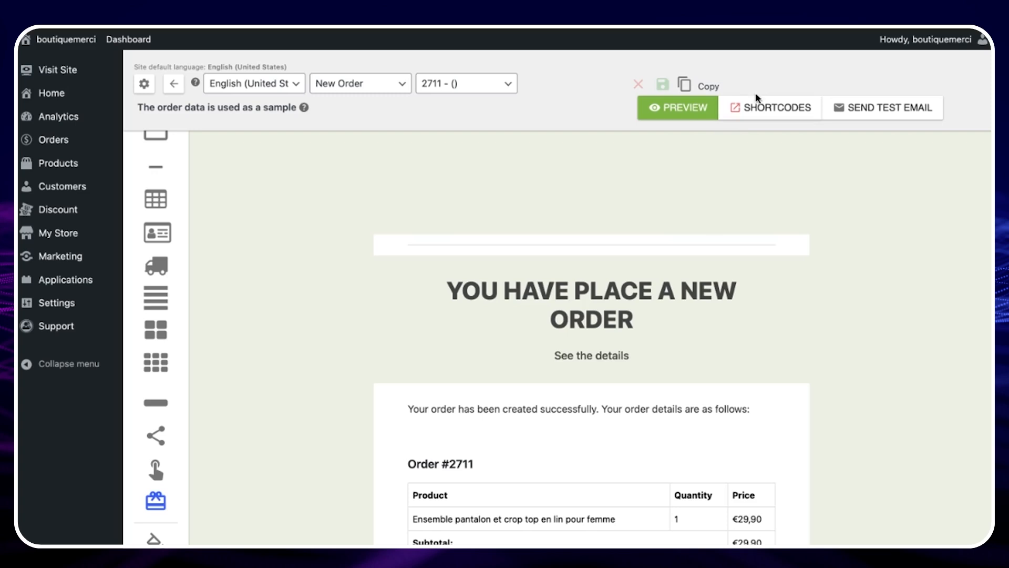
- Preview the email and scroll through the rendered order details
{"action": "left_click", "coordinate": [686, 108]}
{"action": "scroll", "coordinate": [666, 259], "scroll_direction": "down", "scroll_amount": 4}
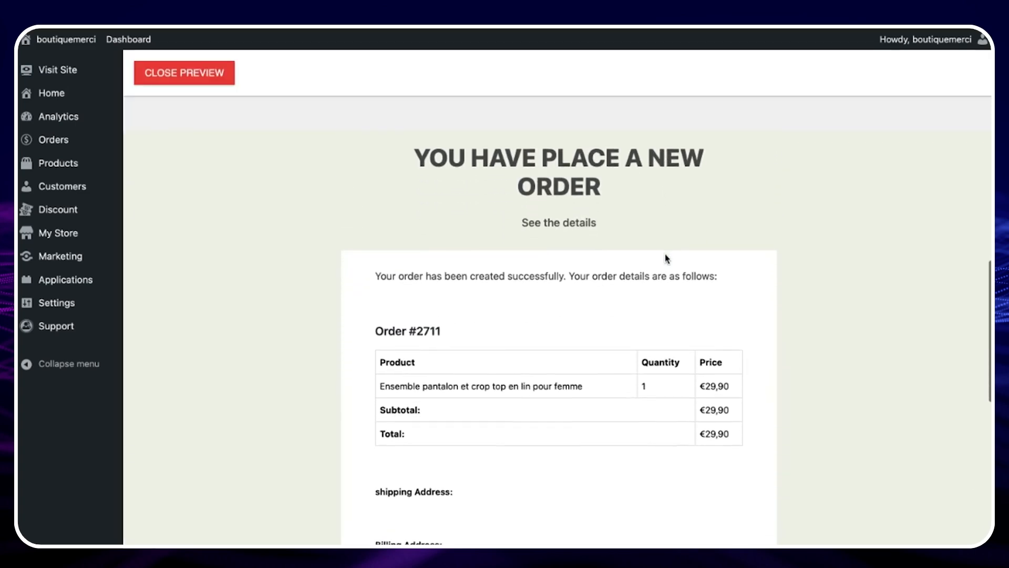
{"action": "scroll", "coordinate": [559, 336], "scroll_direction": "down", "scroll_amount": 2}
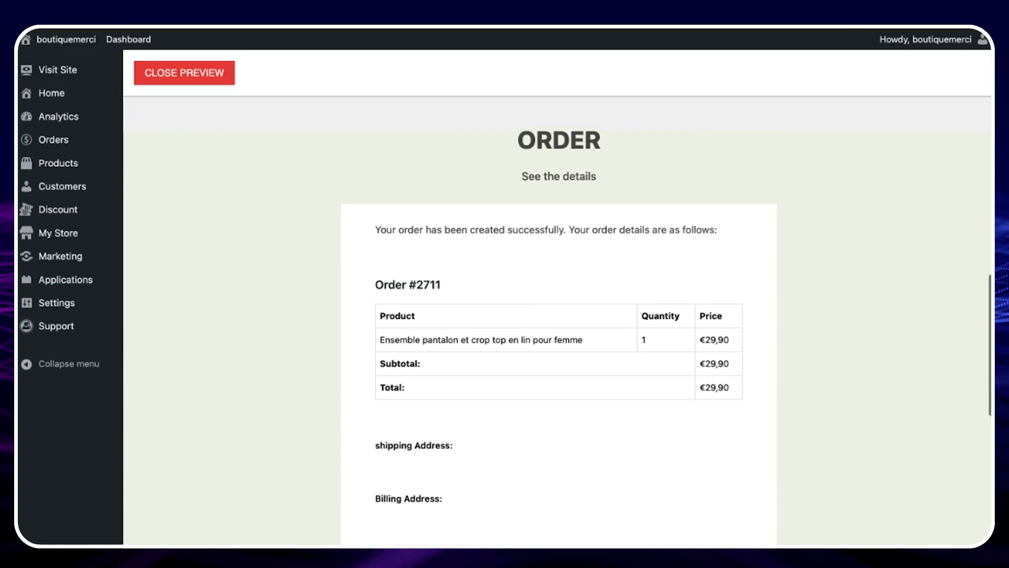
{"action": "scroll", "coordinate": [558, 337], "scroll_direction": "down", "scroll_amount": 1}
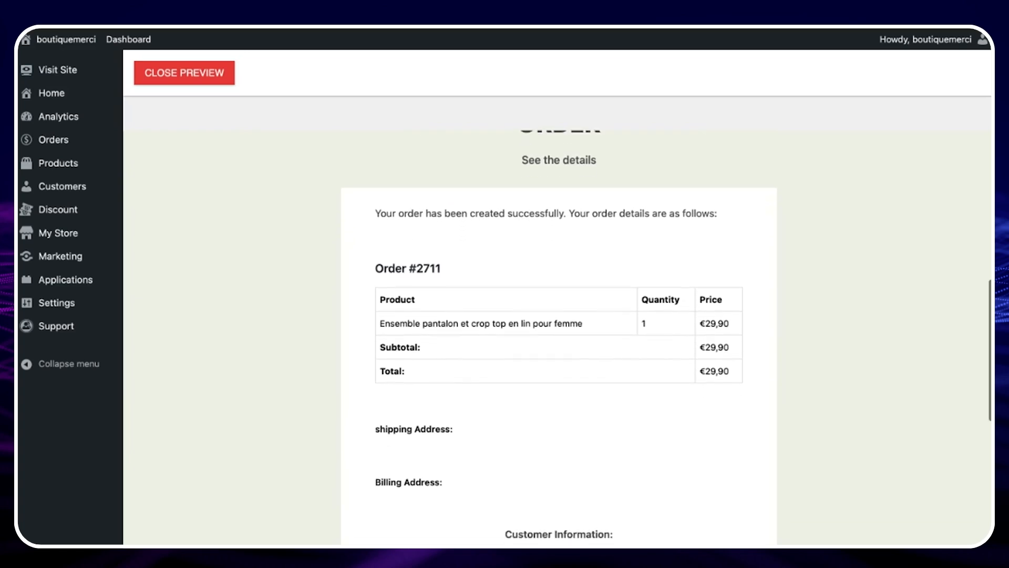
{"action": "scroll", "coordinate": [559, 347], "scroll_direction": "down", "scroll_amount": 2}
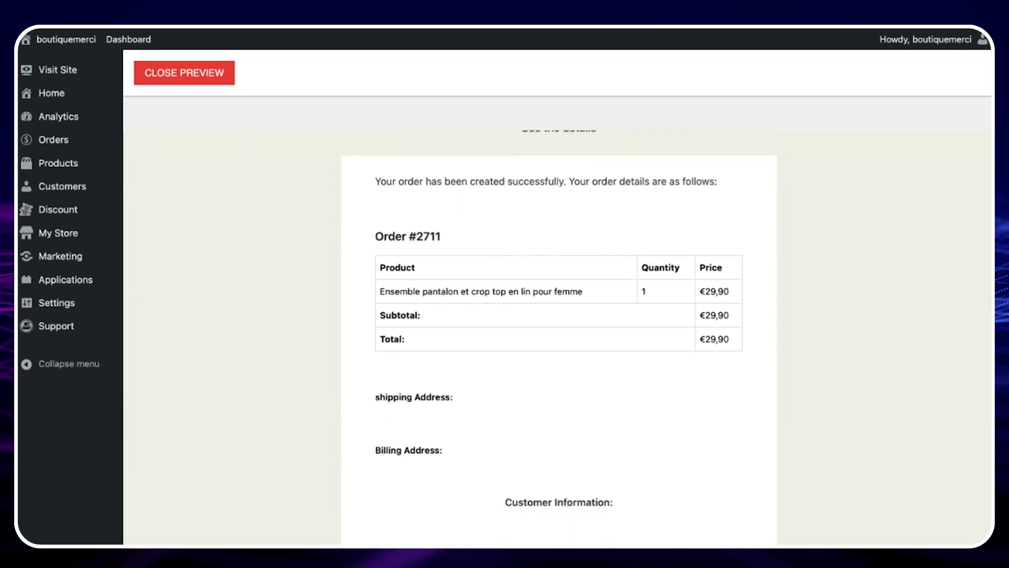
{"action": "scroll", "coordinate": [559, 347], "scroll_direction": "up", "scroll_amount": 2}
{"action": "scroll", "coordinate": [624, 344], "scroll_direction": "up", "scroll_amount": 5}
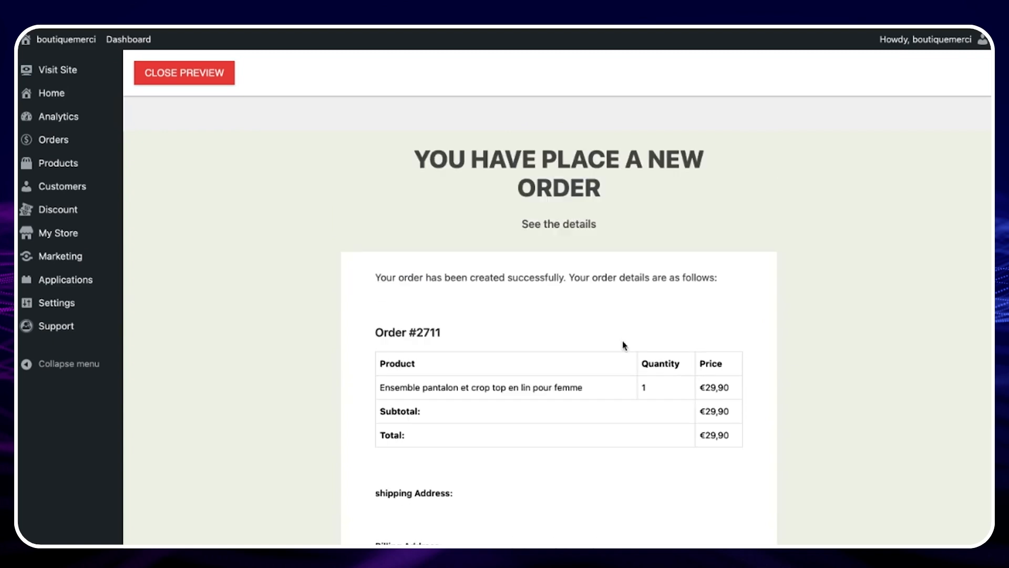